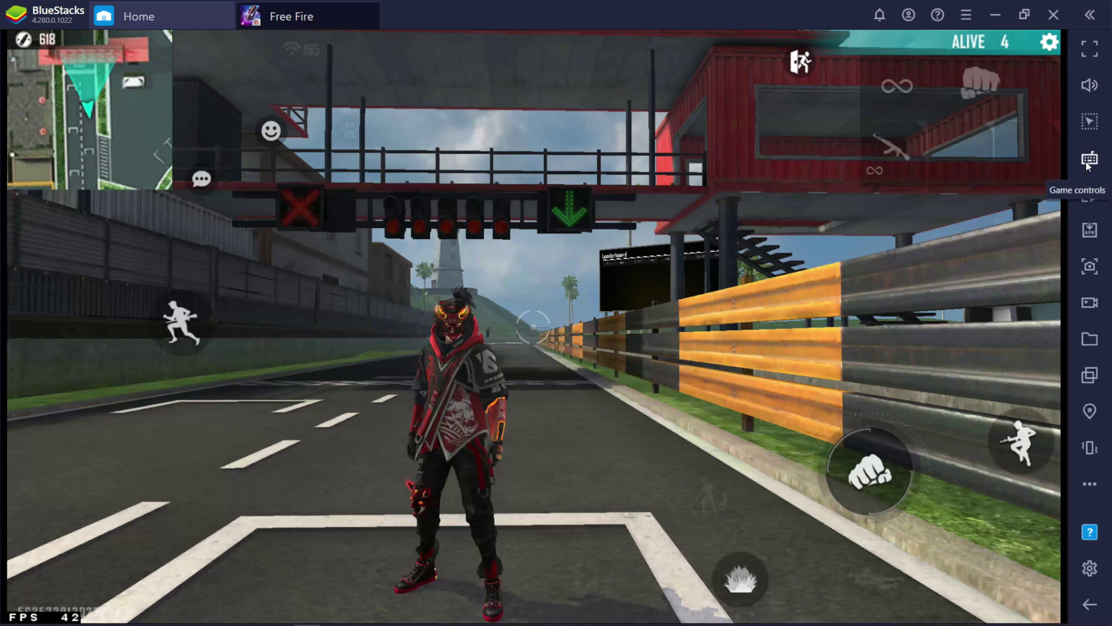
Step: Open the advanced game controls editor and place a Script control bound to N on the active skill button
click(1089, 158)
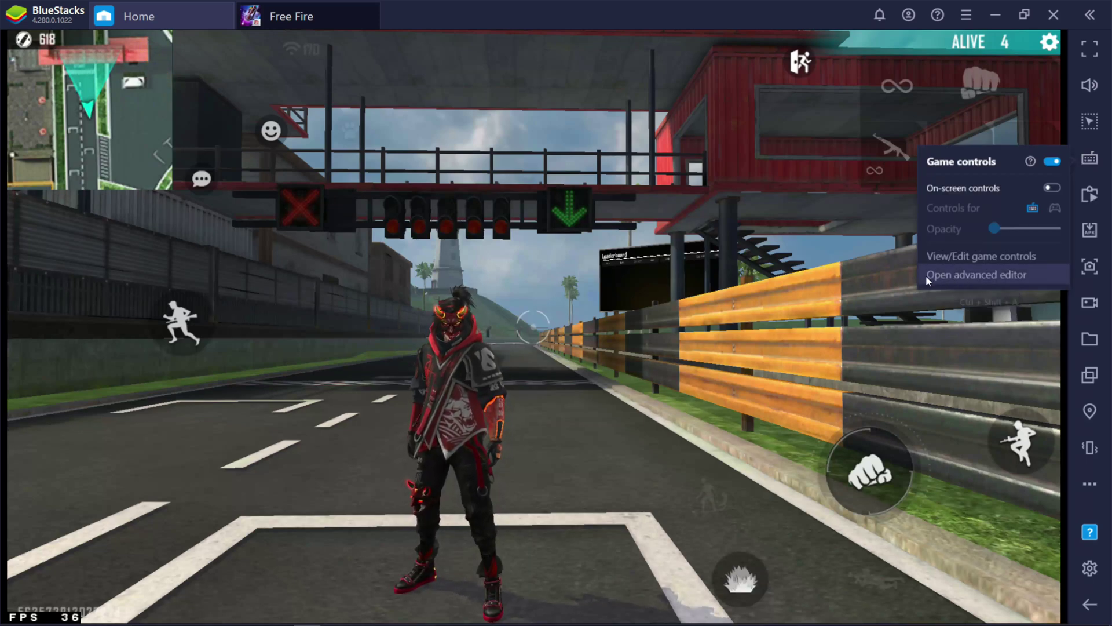
click(981, 275)
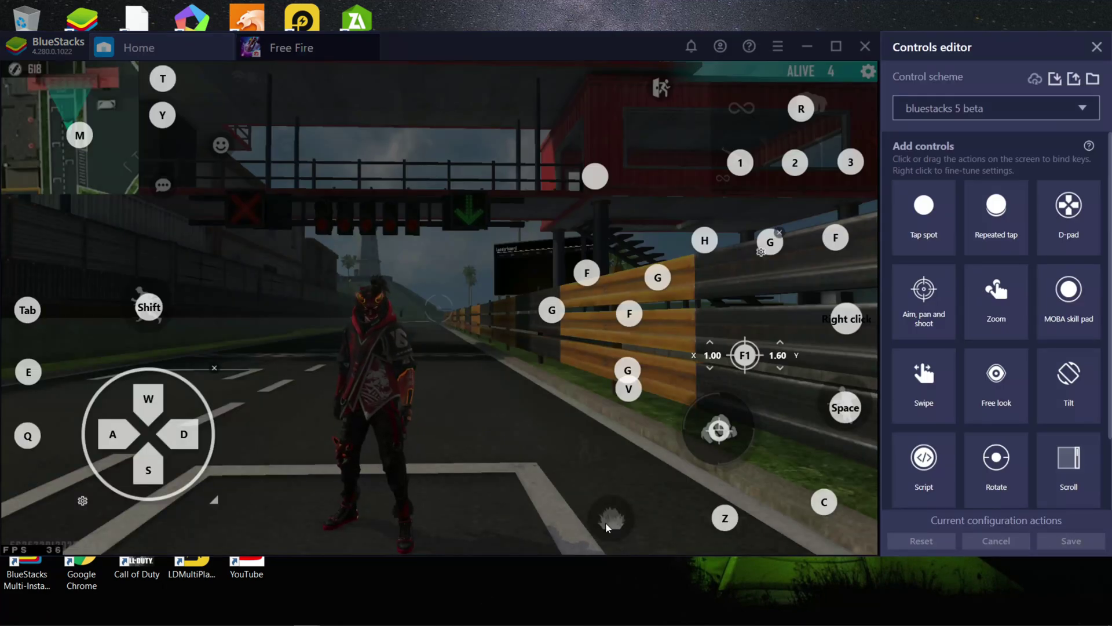
drag(906, 469, 610, 524)
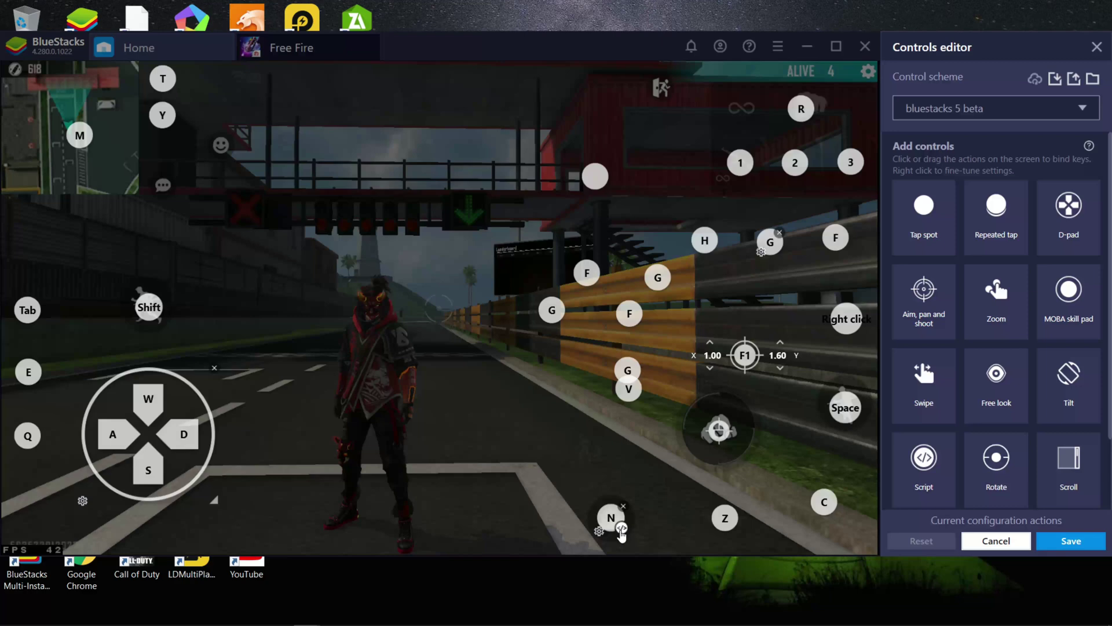
Step: Open the N control's script and enter a tap command with the active skill button's coordinates, "tap 69.64 91.89"
click(623, 529)
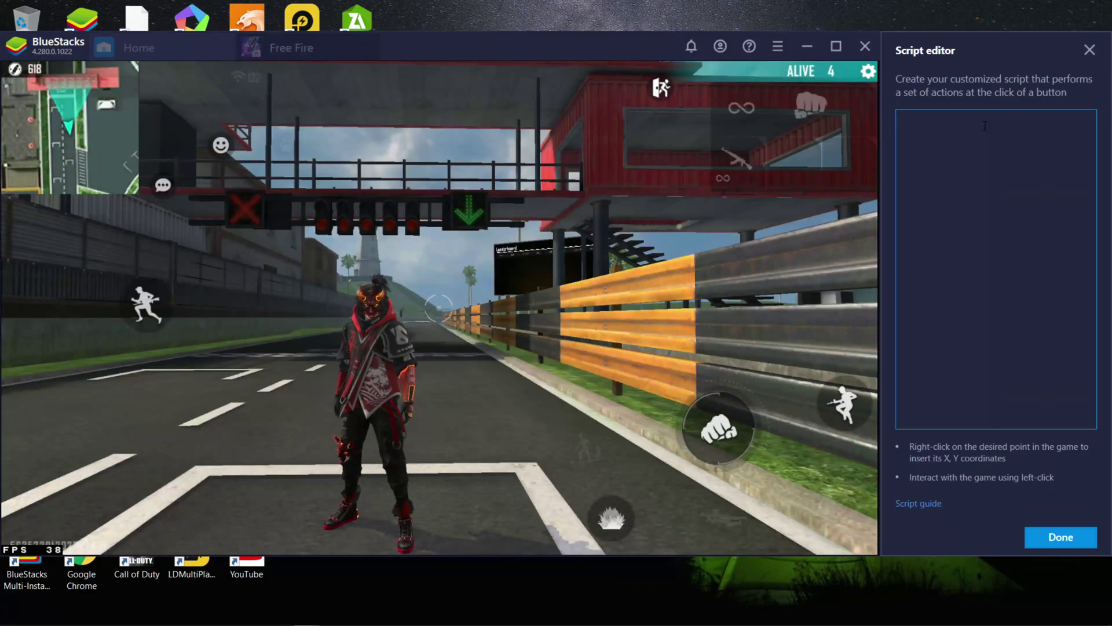
click(913, 118)
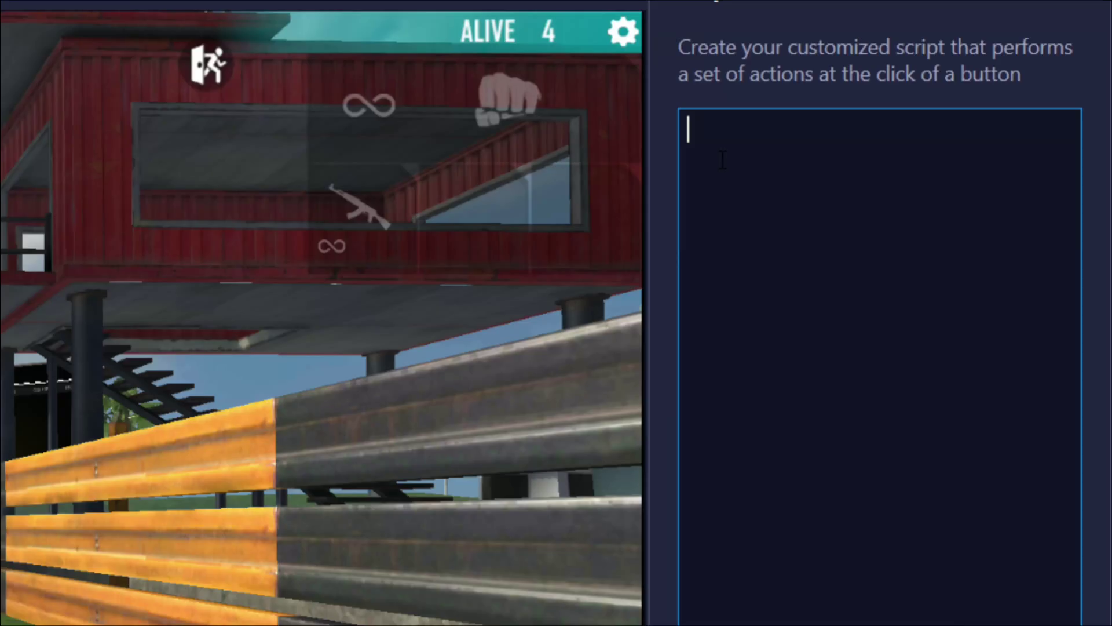
text(tap)
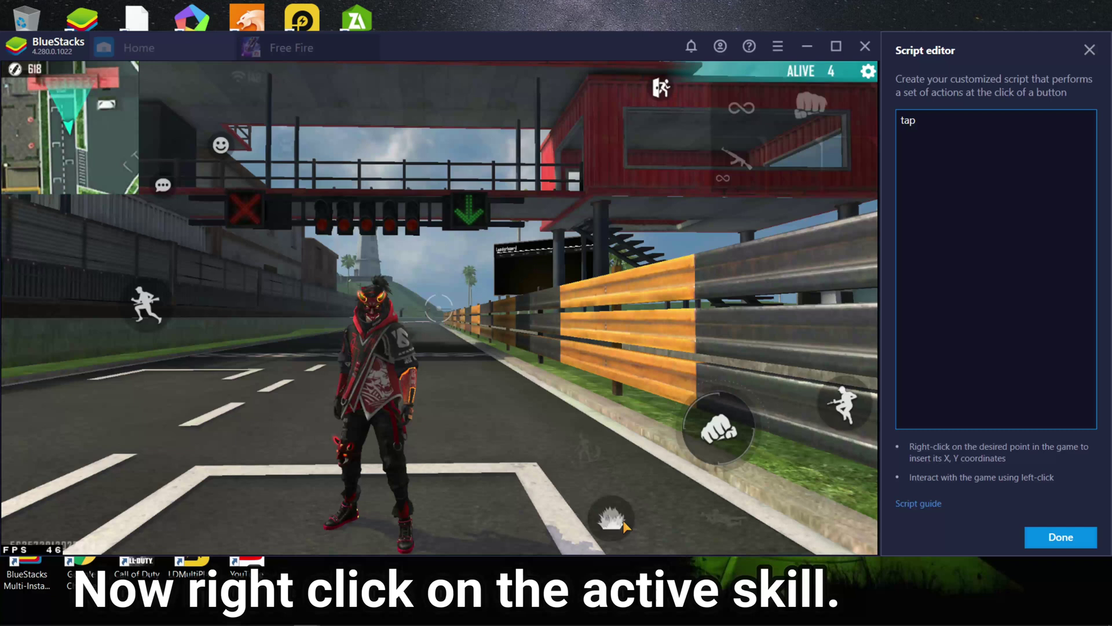
right_click(611, 515)
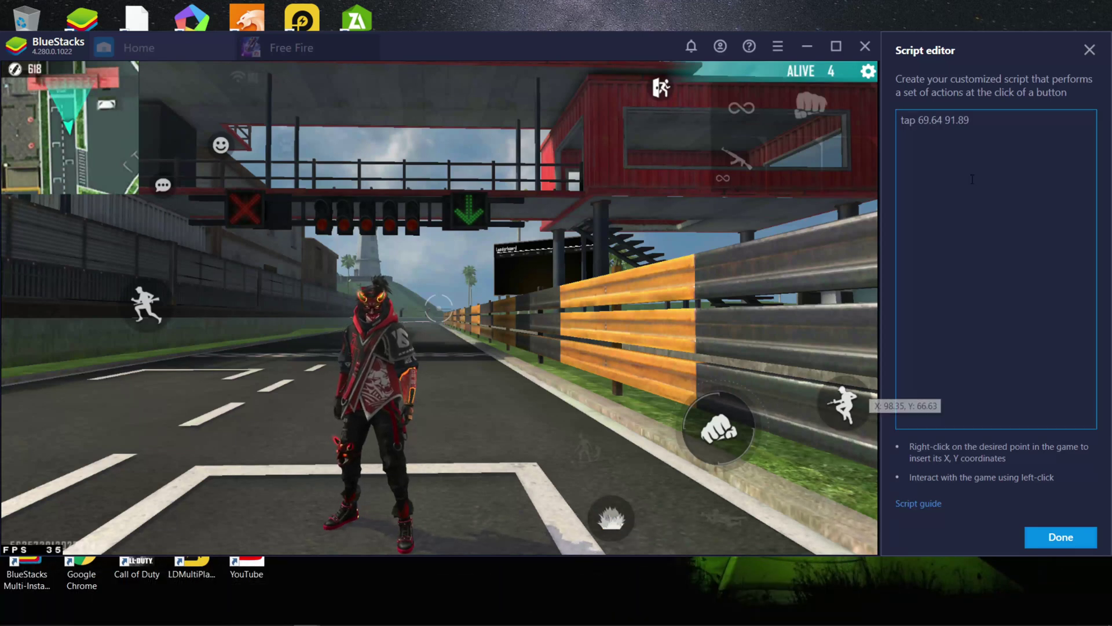
Step: Add a second line "wait 10" to the script below the tap command
click(910, 135)
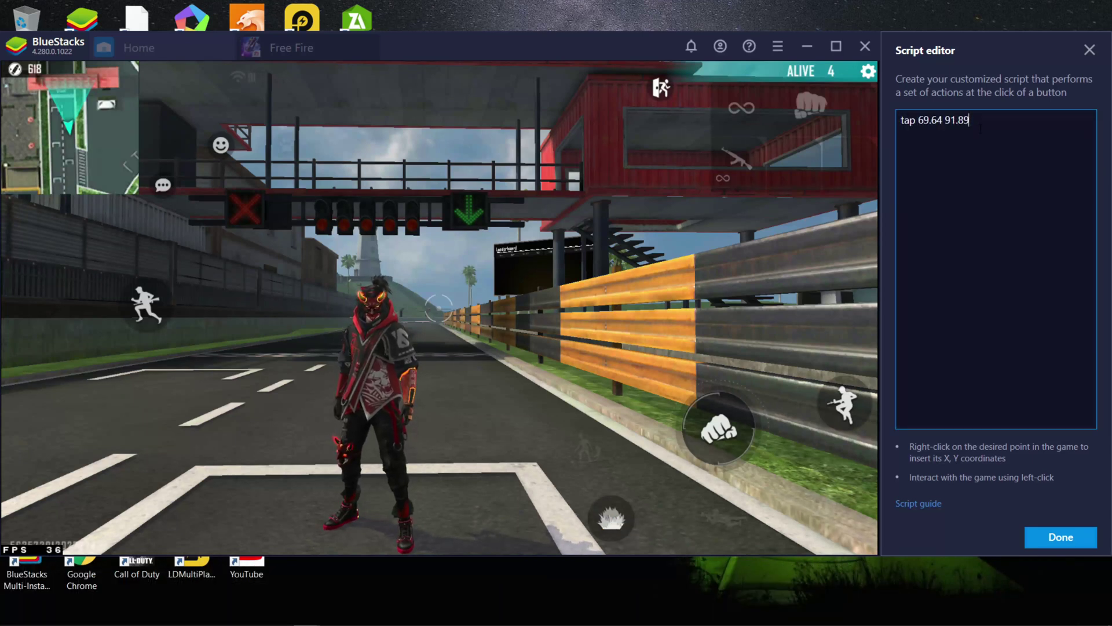
key(Return)
text(wa)
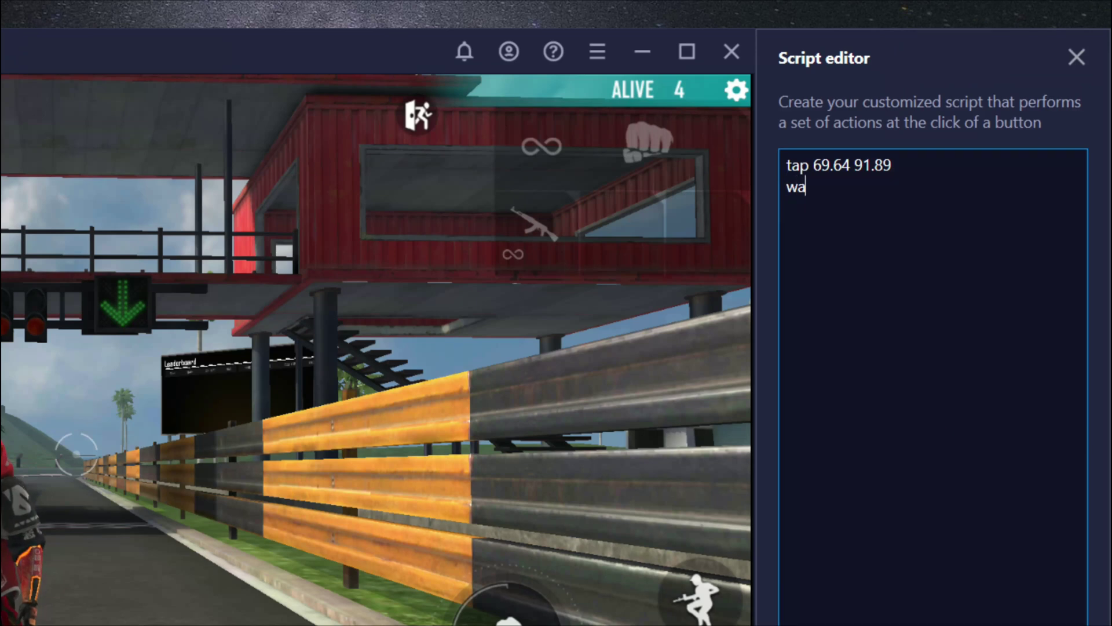
text(it)
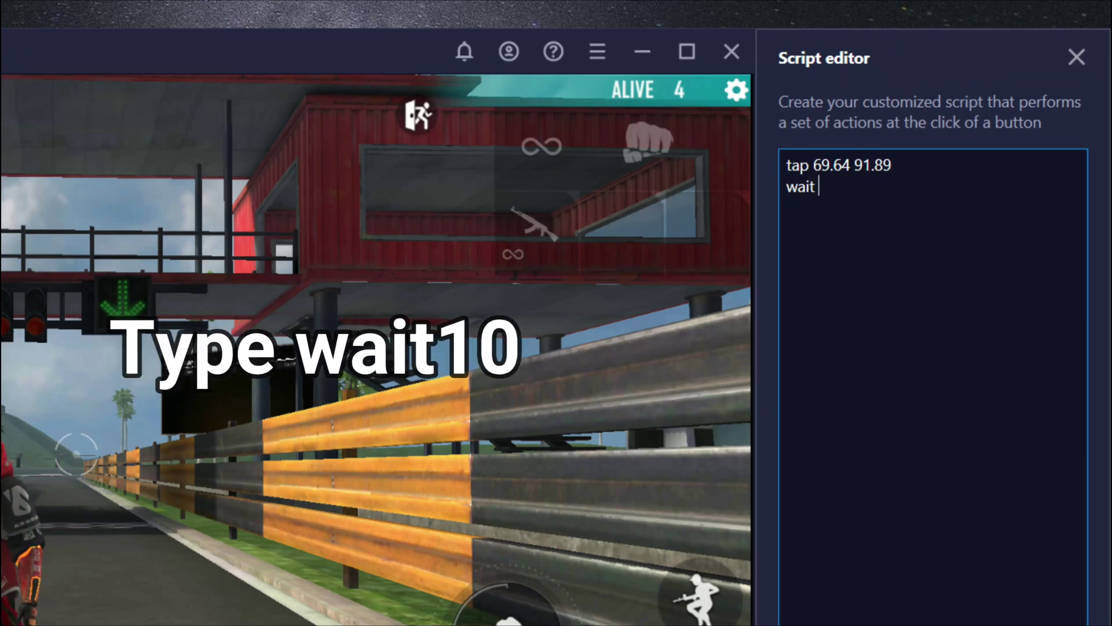
text( 1)
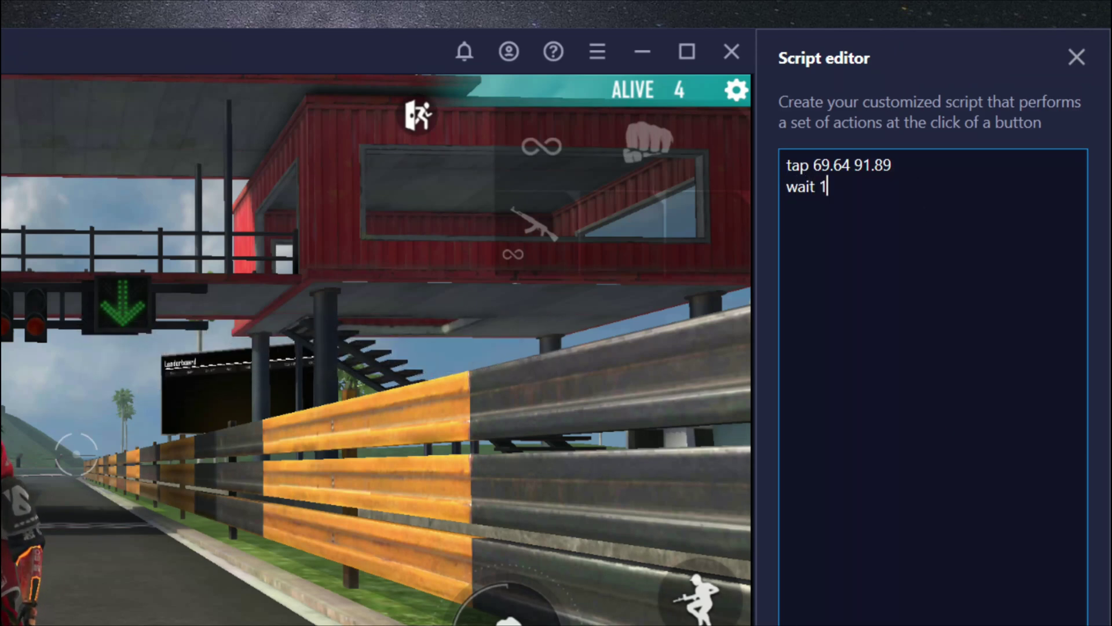
text(0)
key(Return)
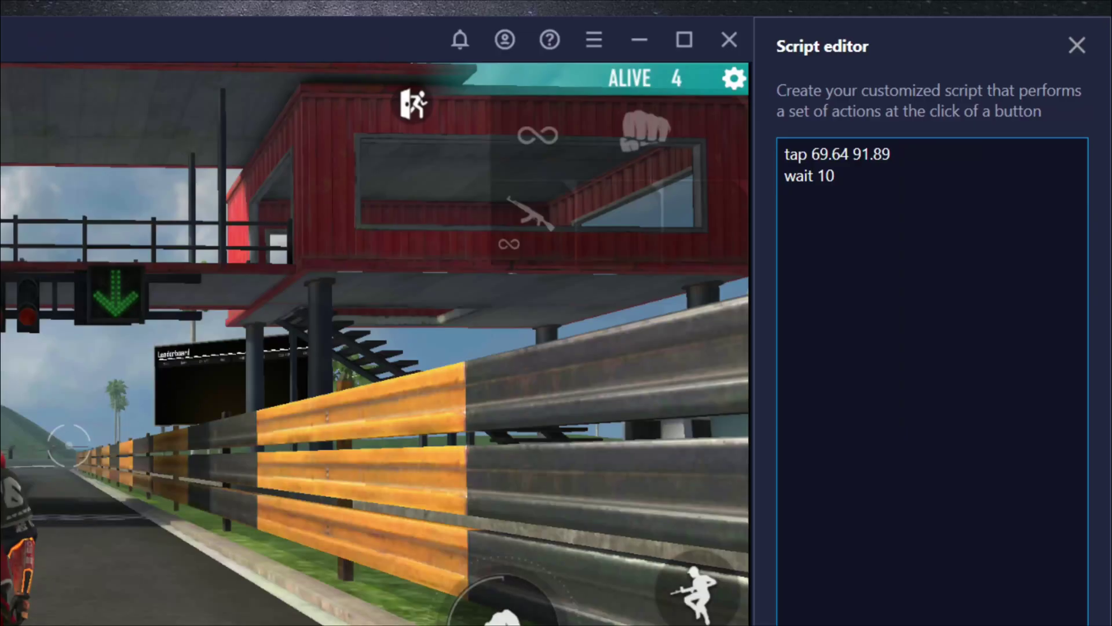
Step: Add a third script line that taps the sprint button's coordinates, "tap 16.47 49.12"
text(tap)
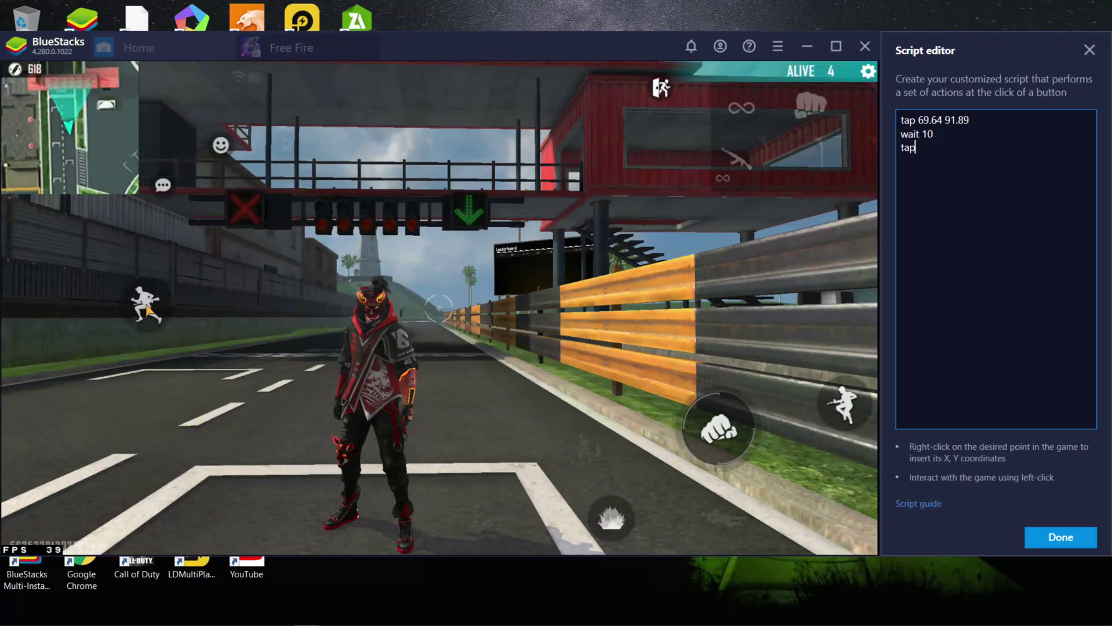
right_click(146, 309)
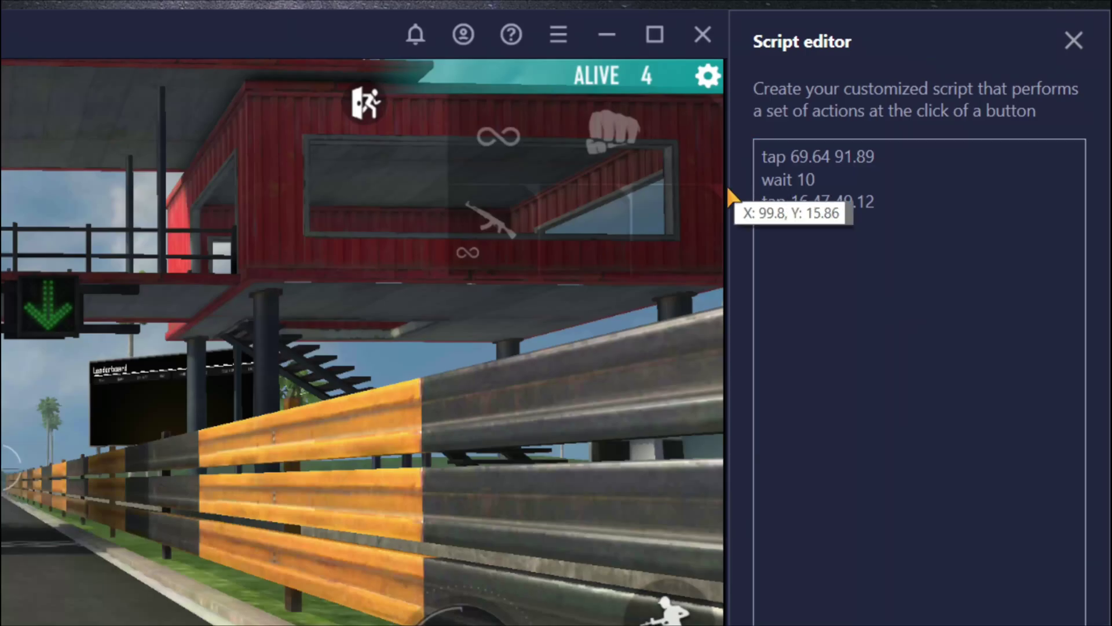
click(816, 181)
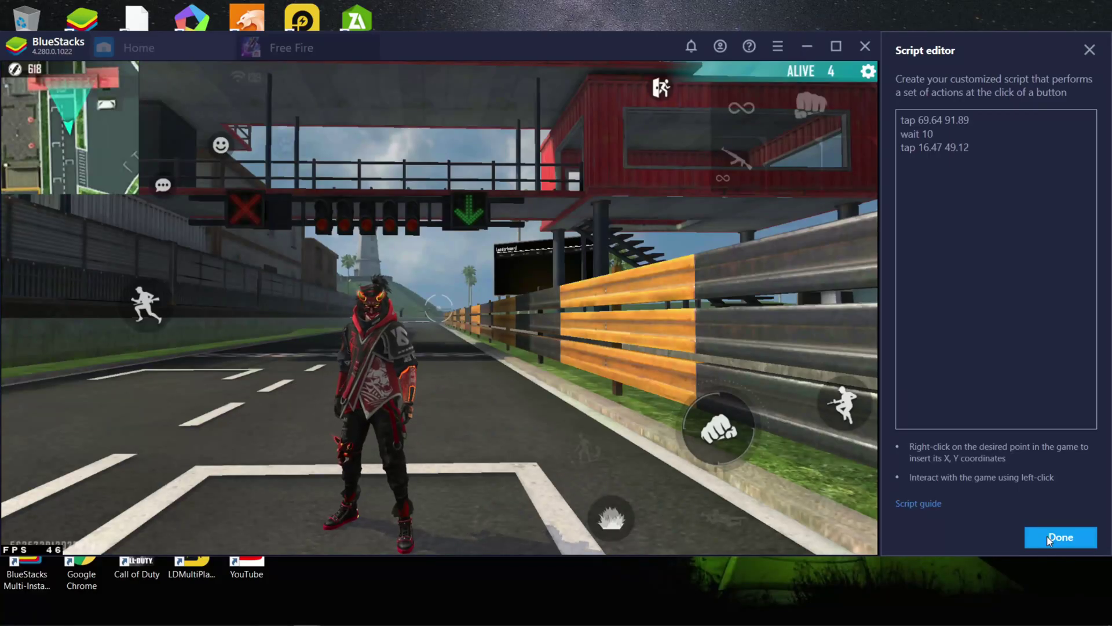
Step: Finish the script, save the control scheme and close the controls editor
click(1048, 536)
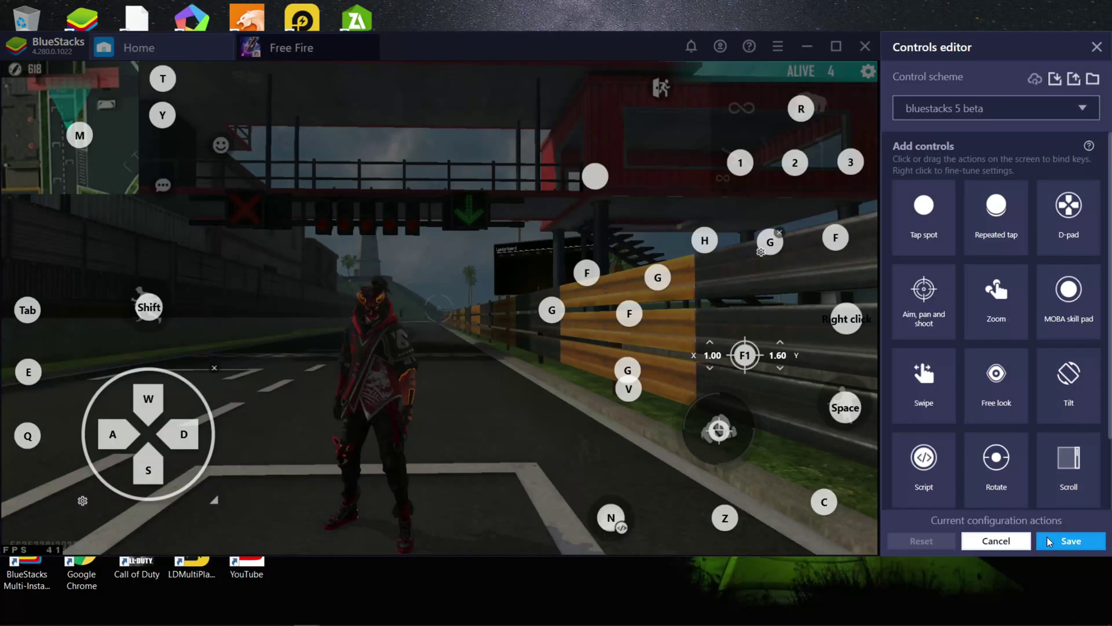
click(1062, 546)
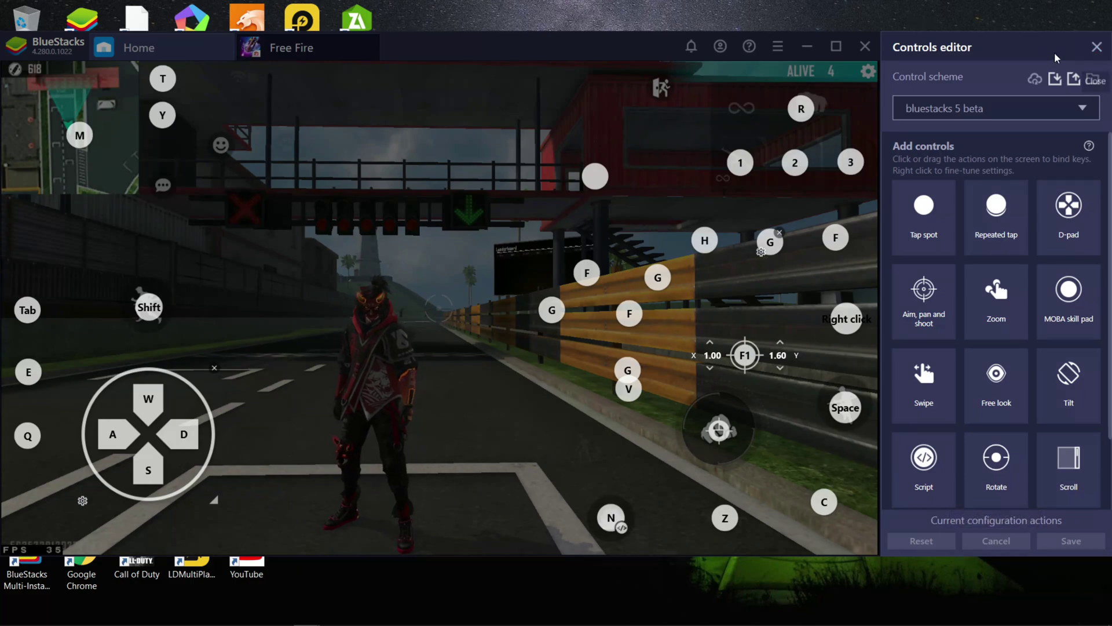
click(1096, 47)
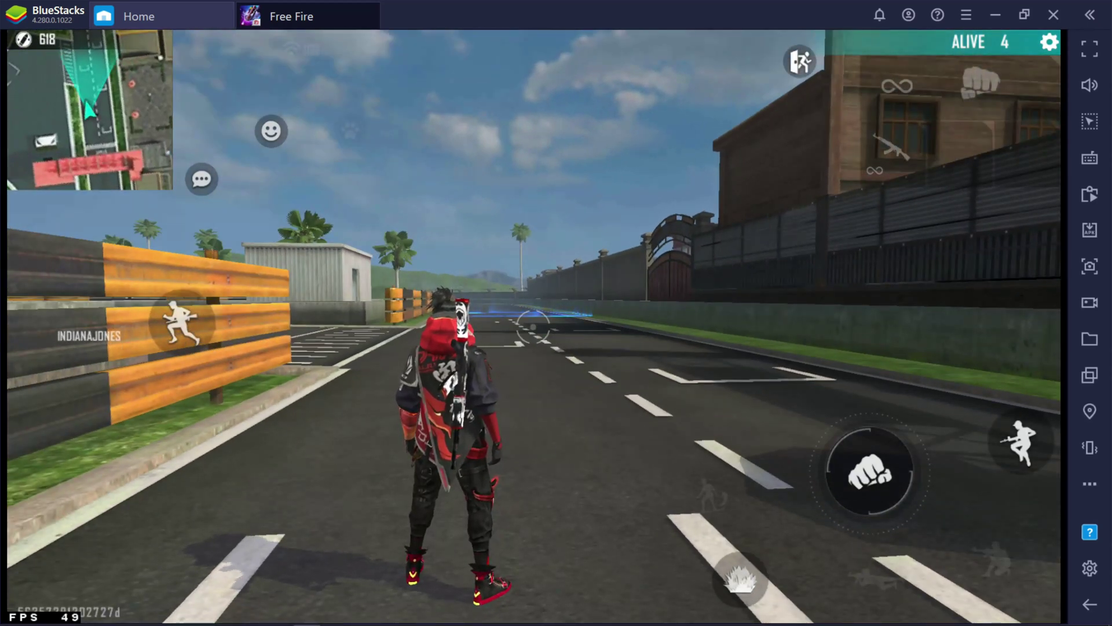
Step: Test the script in the game by triggering the bush skill and running the character forward along the road
key(q)
key(w)
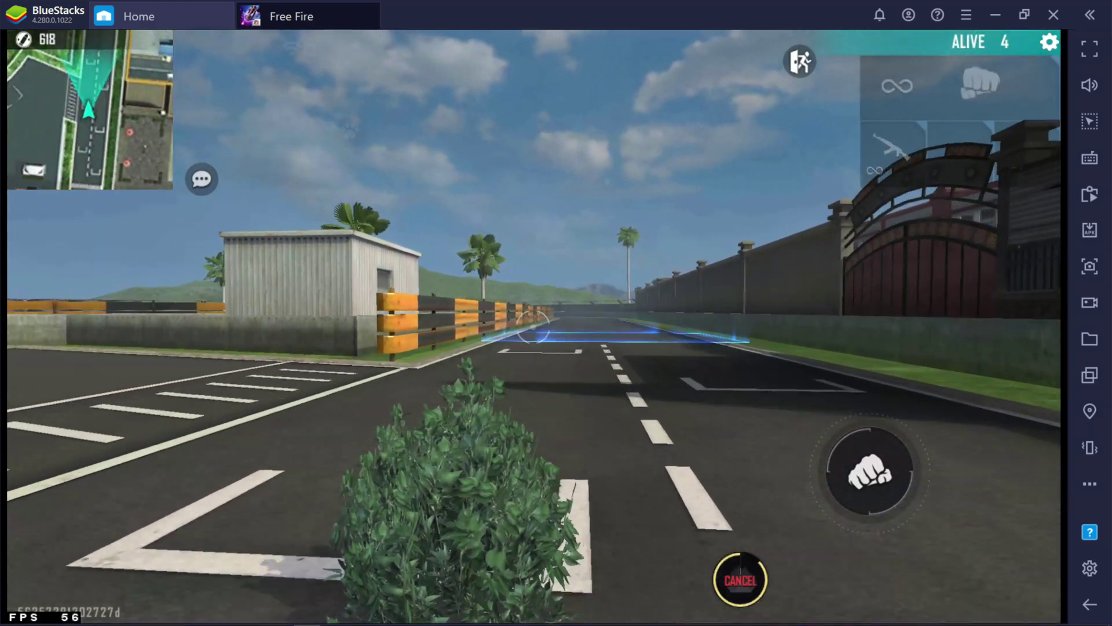
key(w)
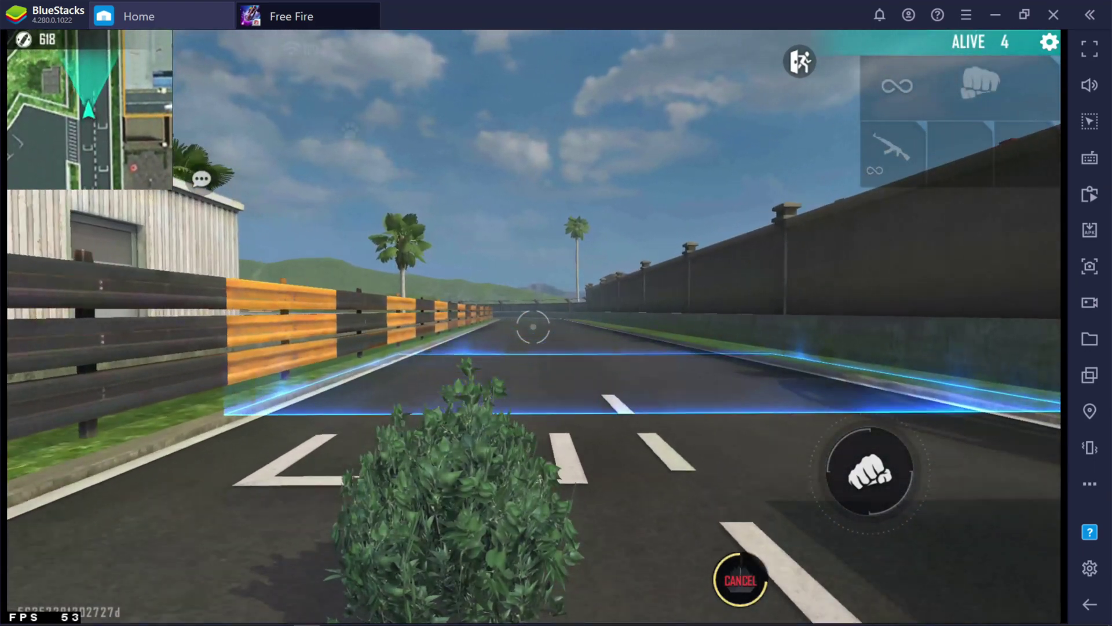
key(w)
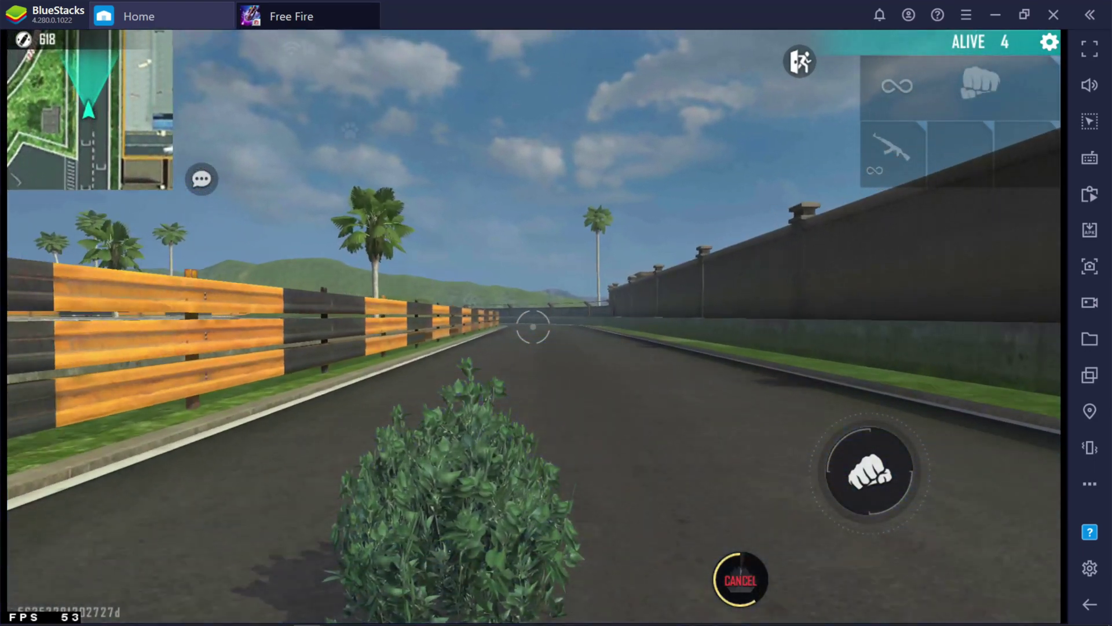
key(w)
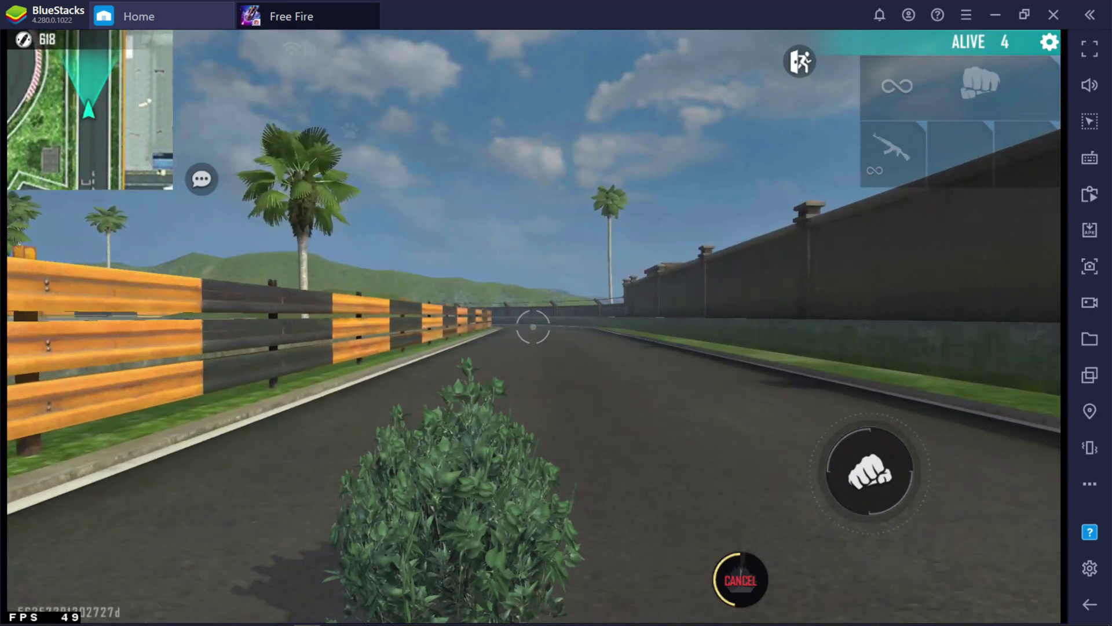
key(w)
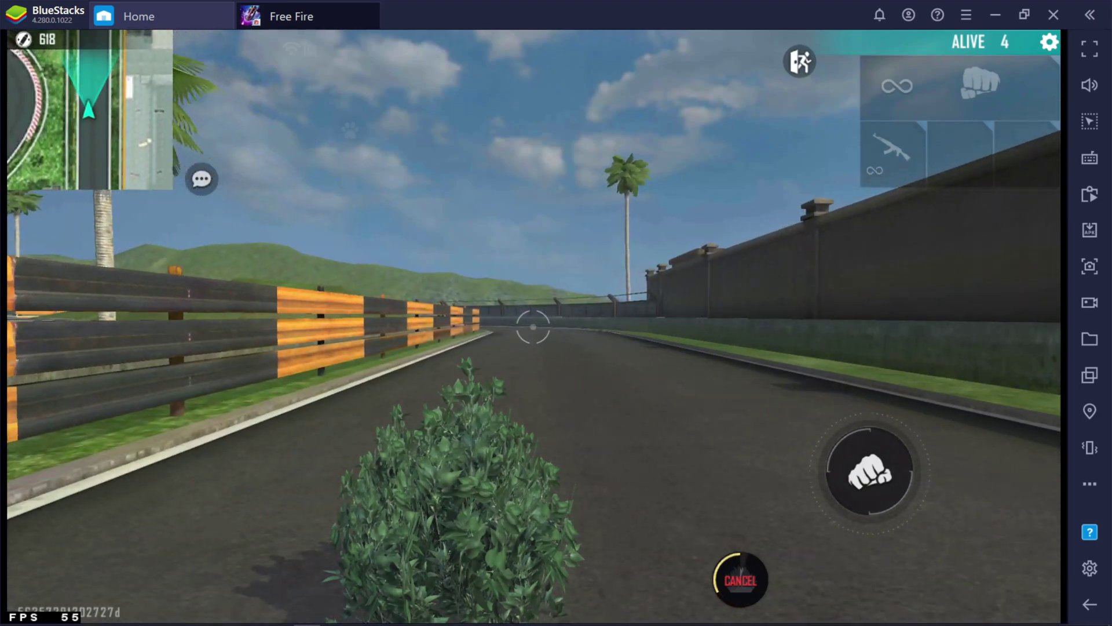
key(w)
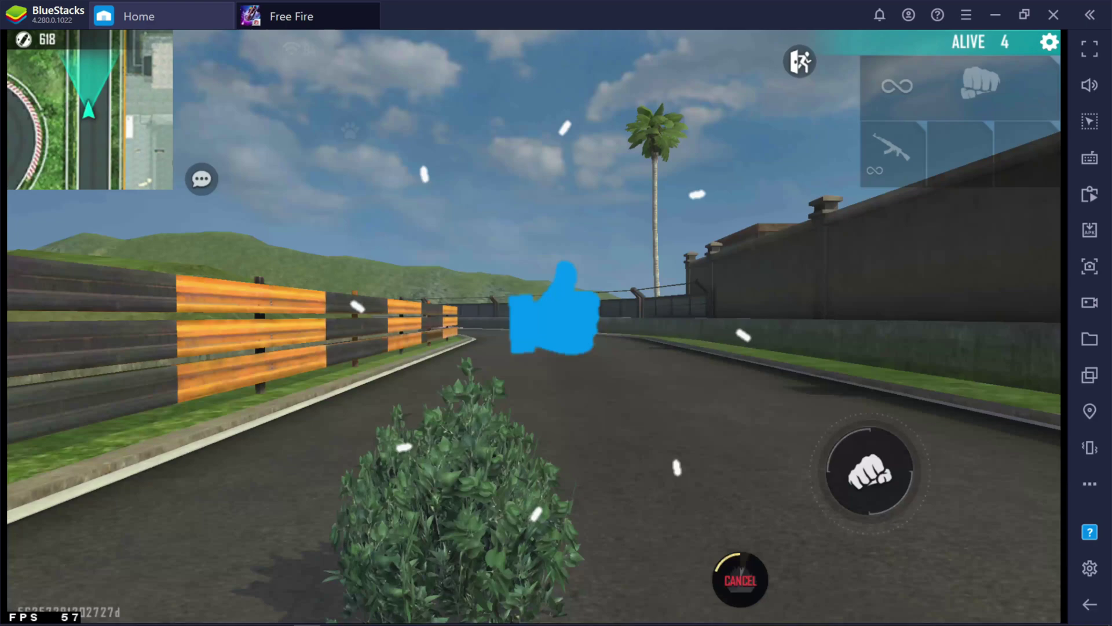
key(w)
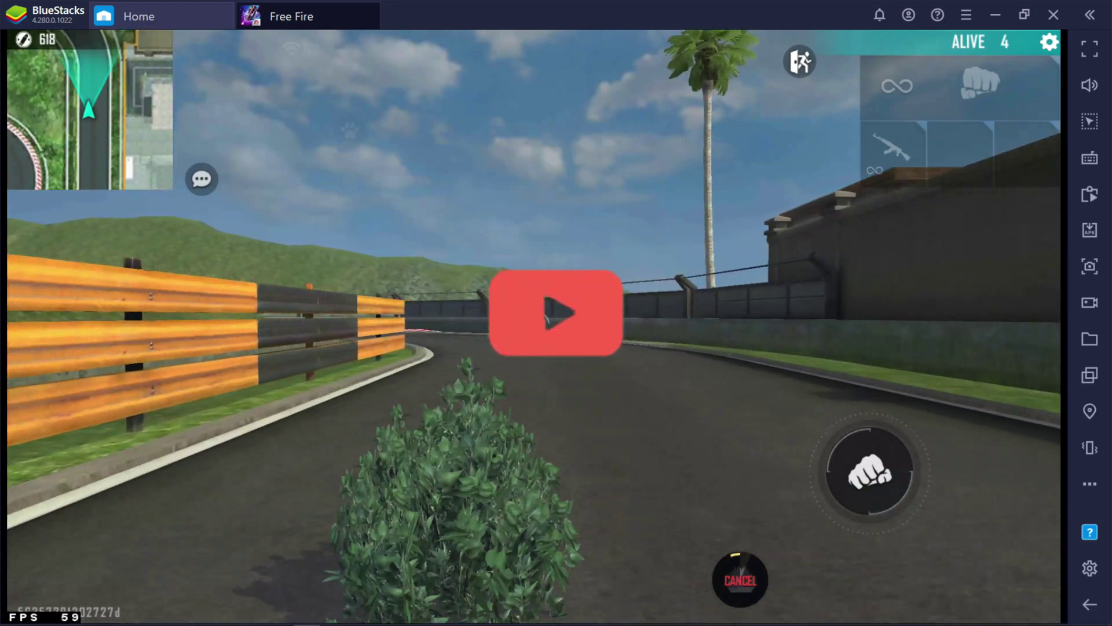
key(w)
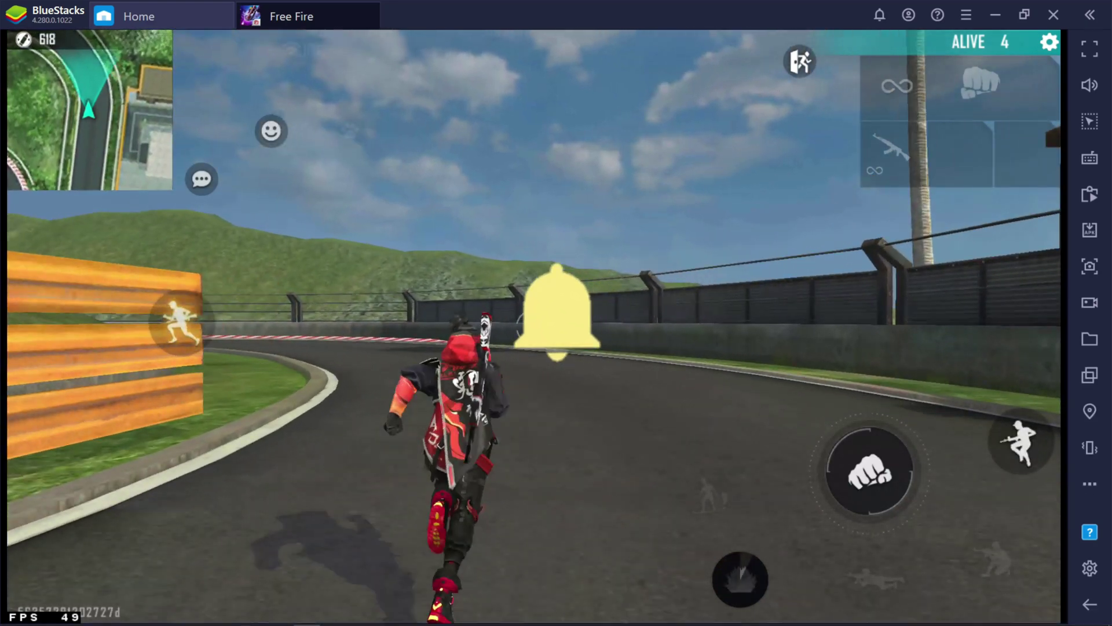
key(w)
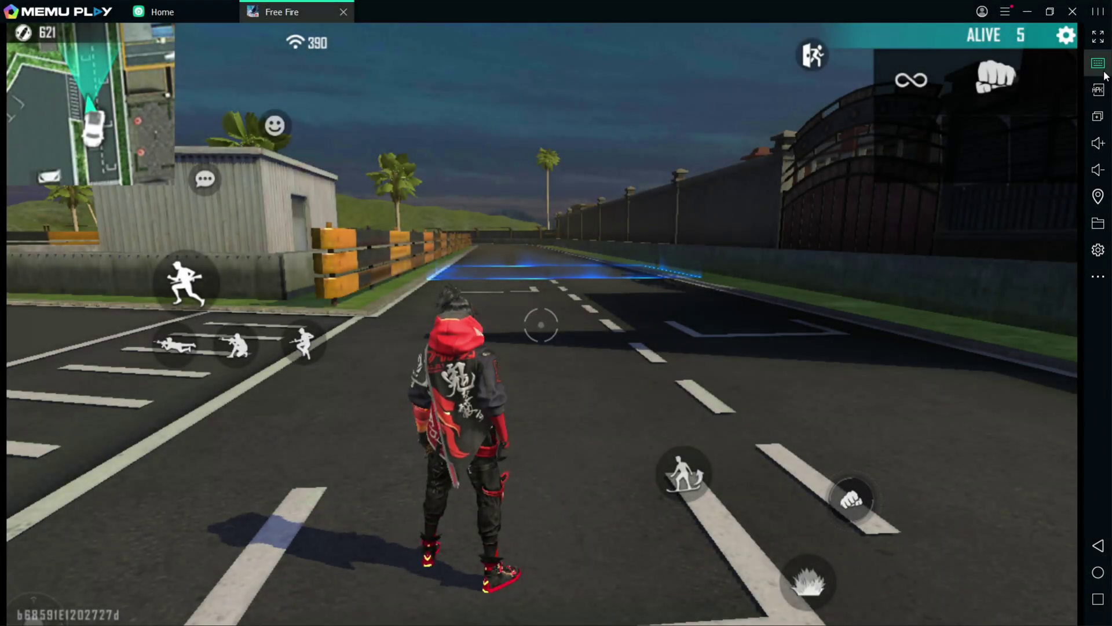
Step: In MEmu Play, open the key mapping editor and place an advanced Macro control bound to N on the active skill button
click(1101, 64)
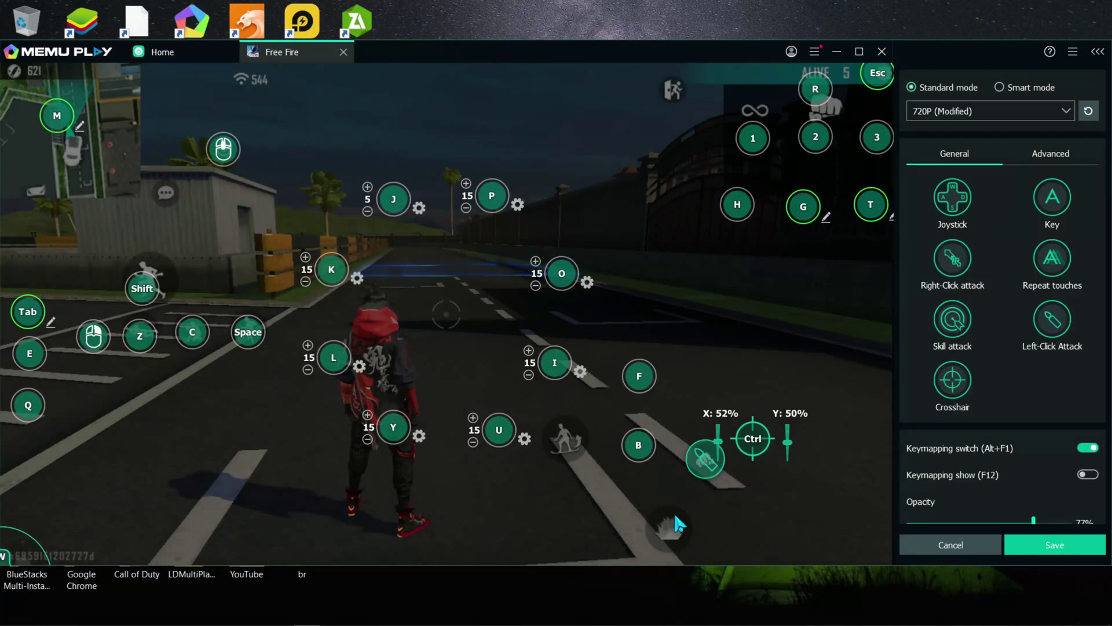
drag(482, 57, 458, 47)
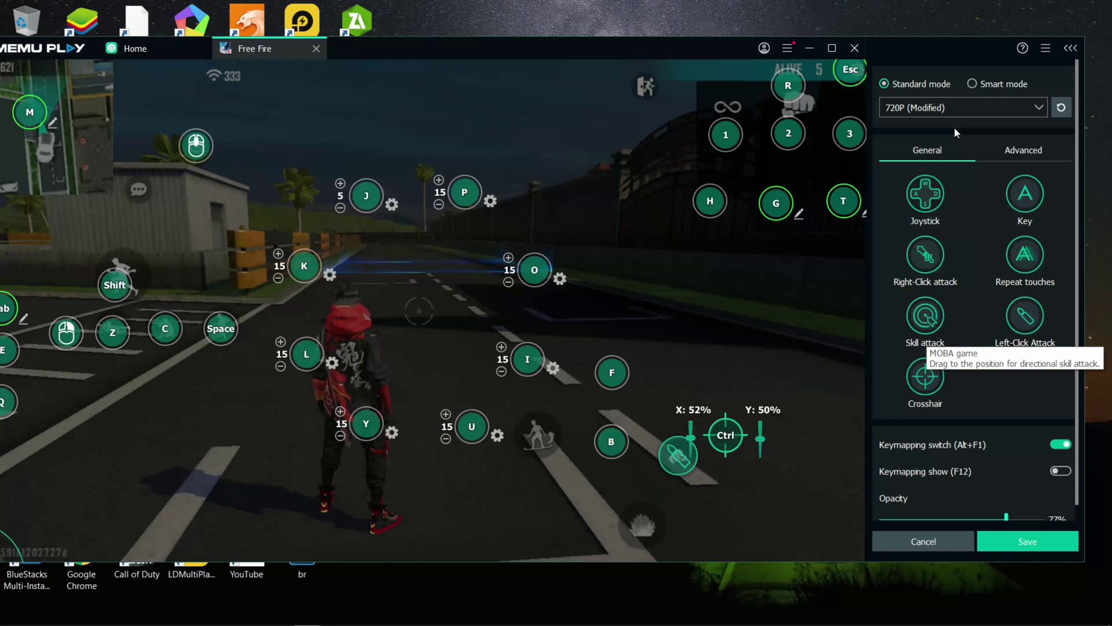
click(1023, 155)
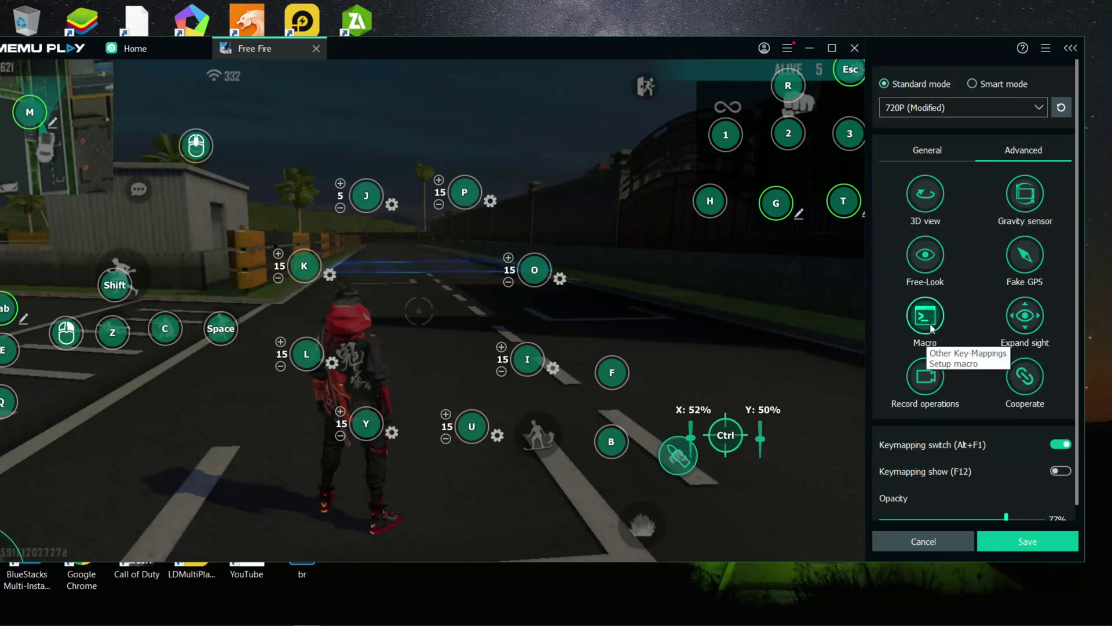
drag(926, 318, 660, 530)
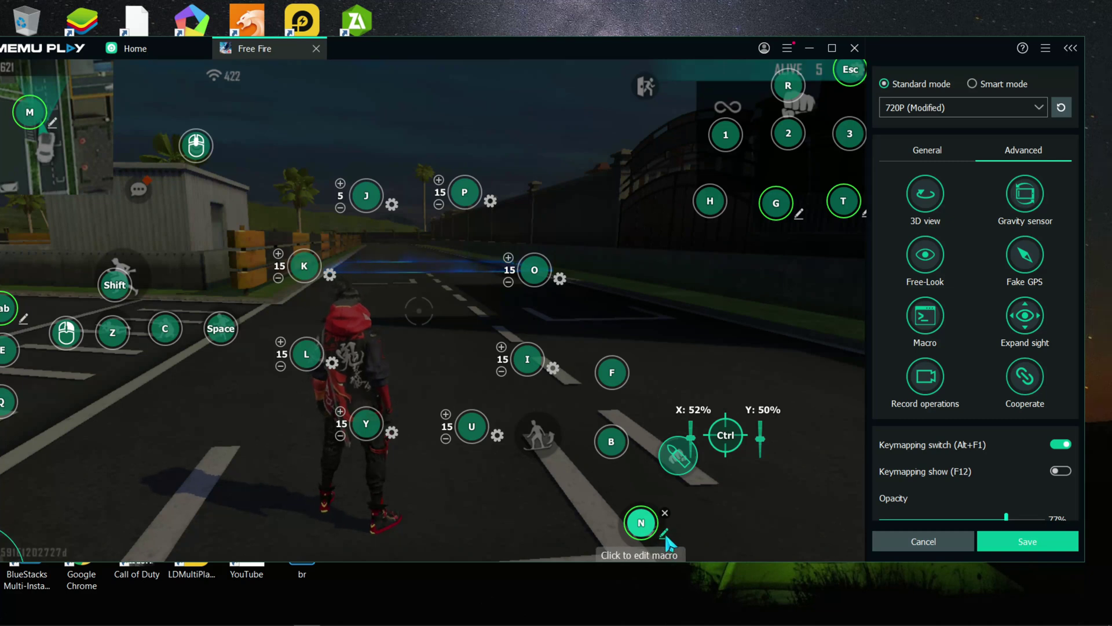
Step: Open the N macro for editing and add two Click commands to it
click(665, 533)
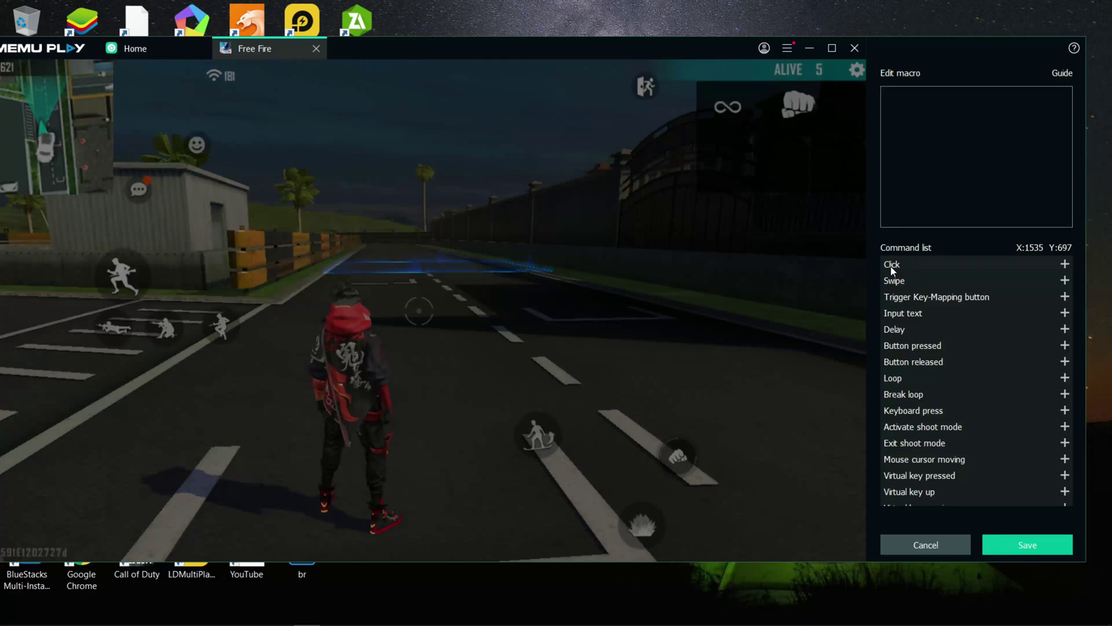
click(1065, 265)
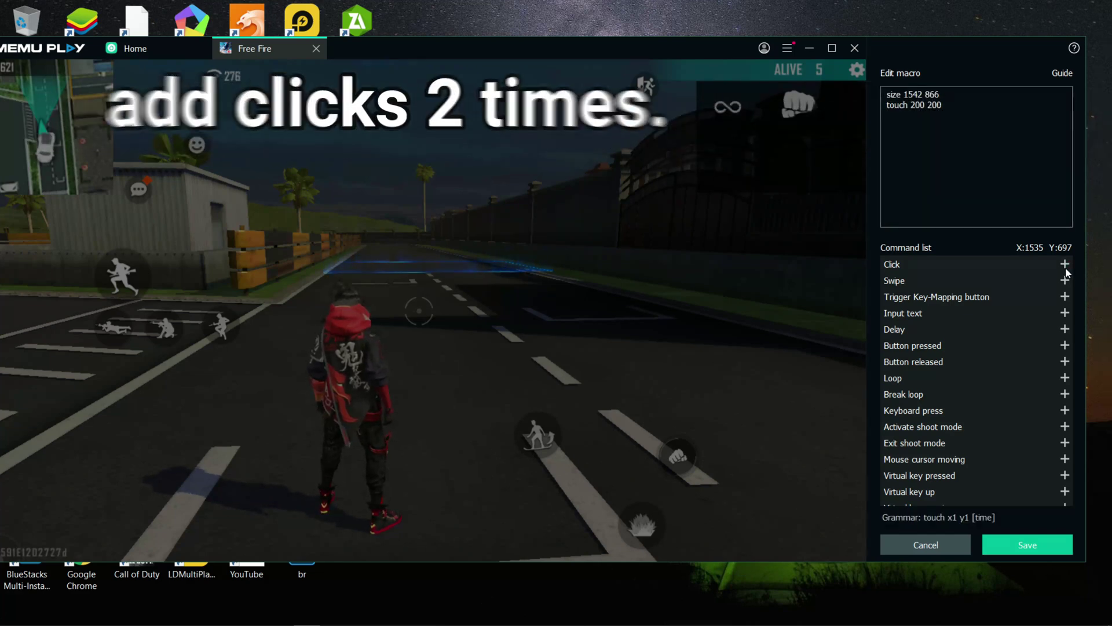
click(1065, 264)
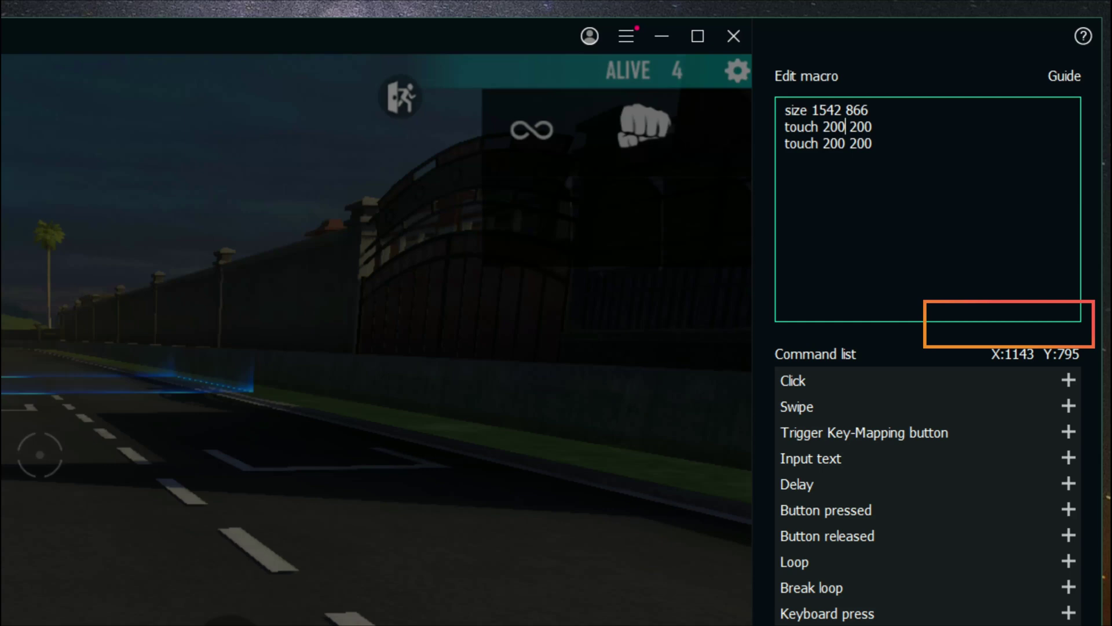
Step: Set the first touch command's coordinates to 1143 795, matching the active skill button
key(BackSpace)
key(BackSpace)
key(BackSpace)
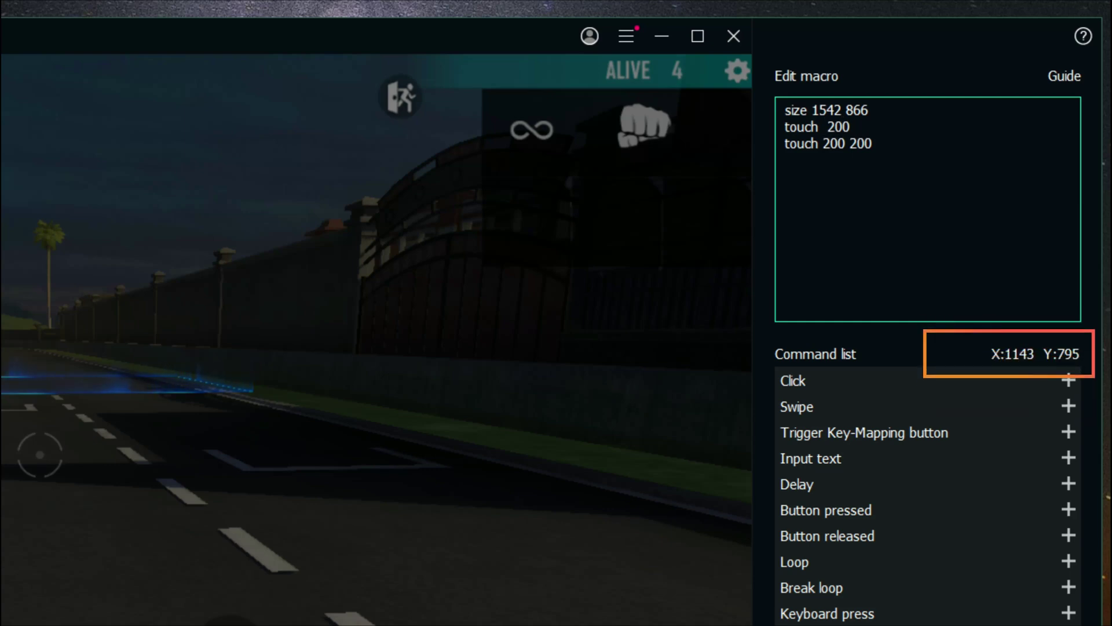
text(114)
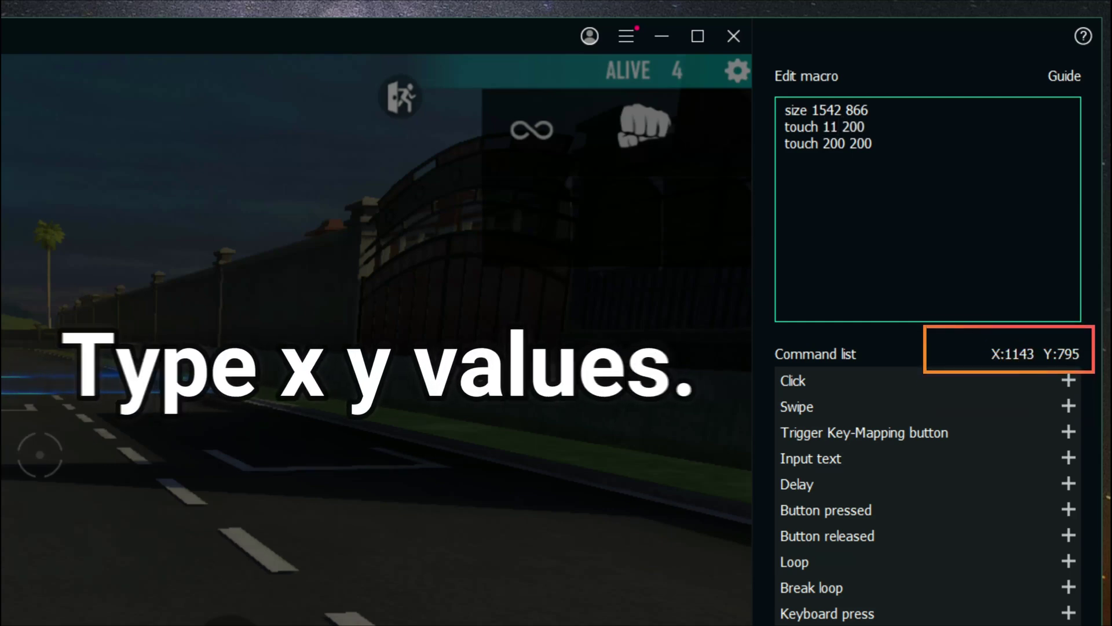
text(3)
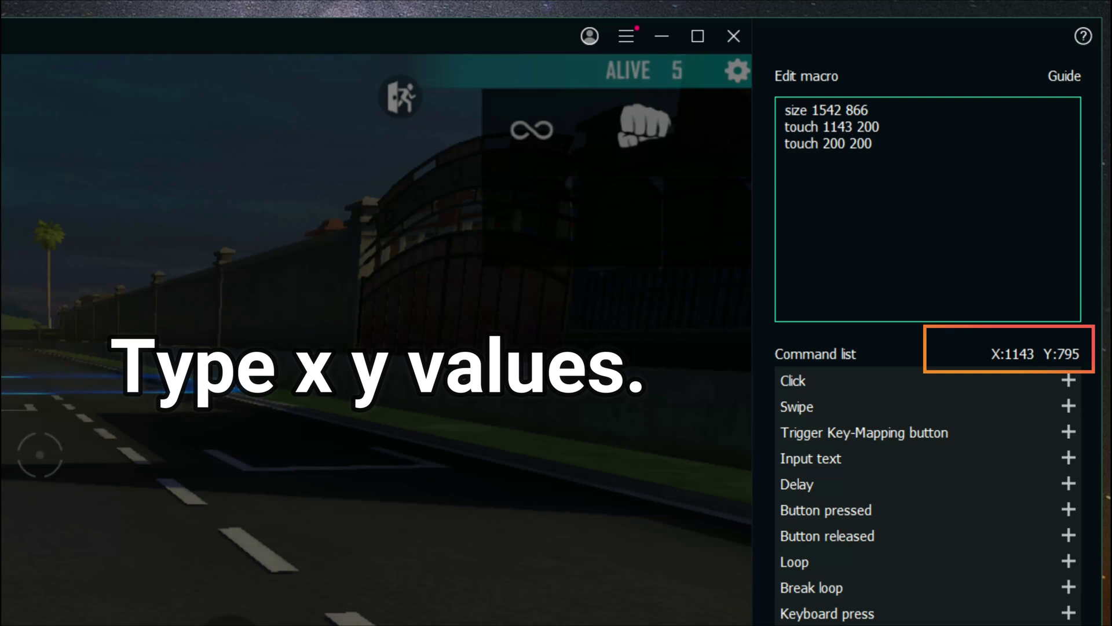
key(BackSpace)
key(BackSpace)
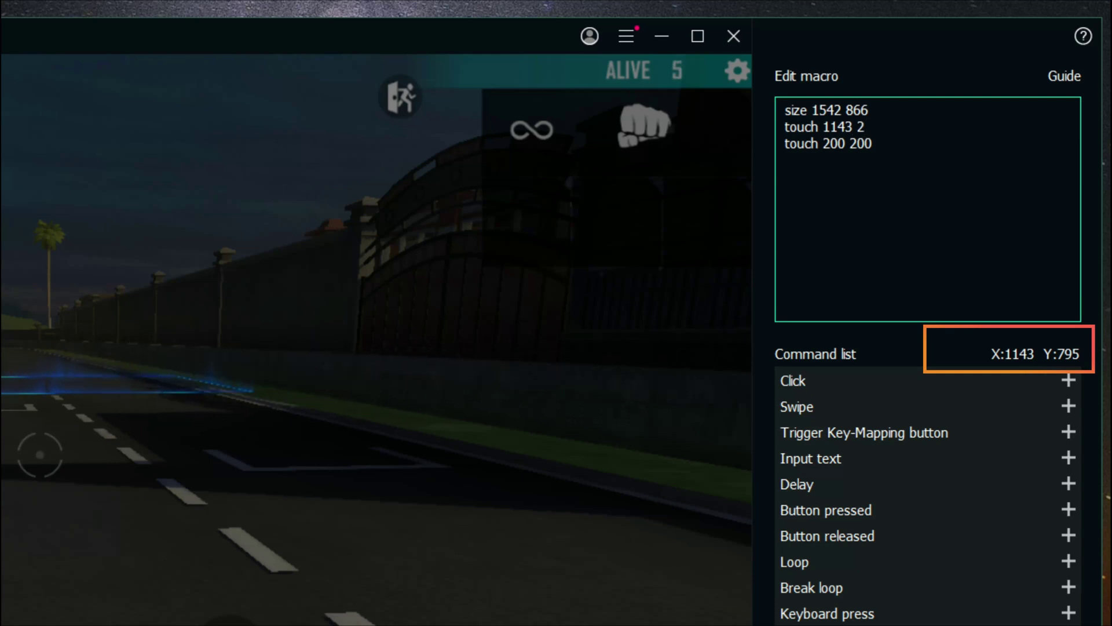
text(79)
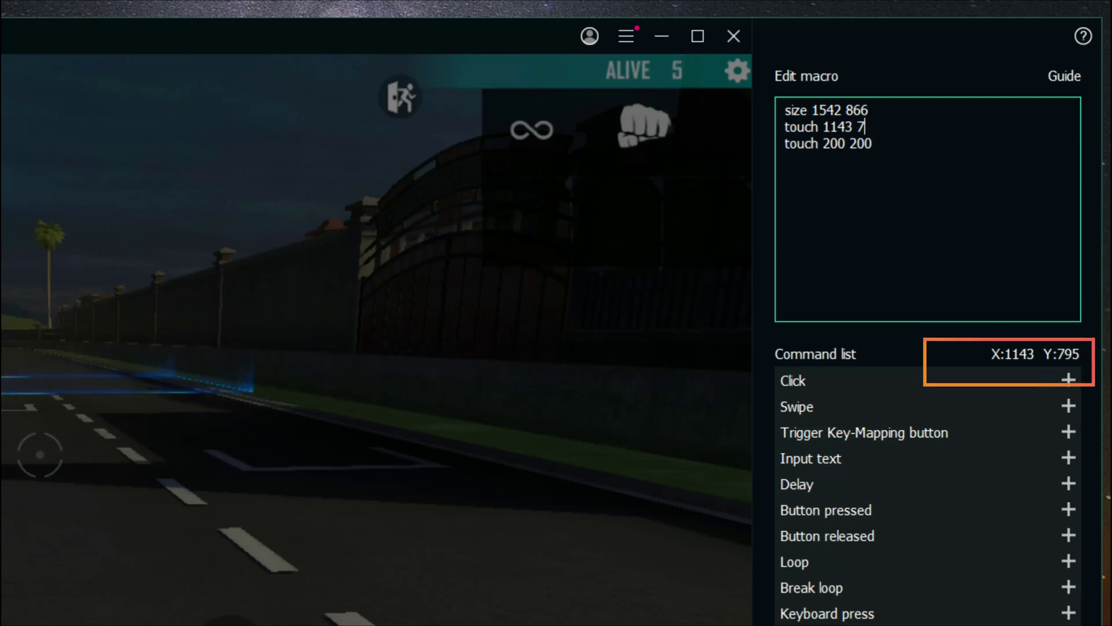
text(5)
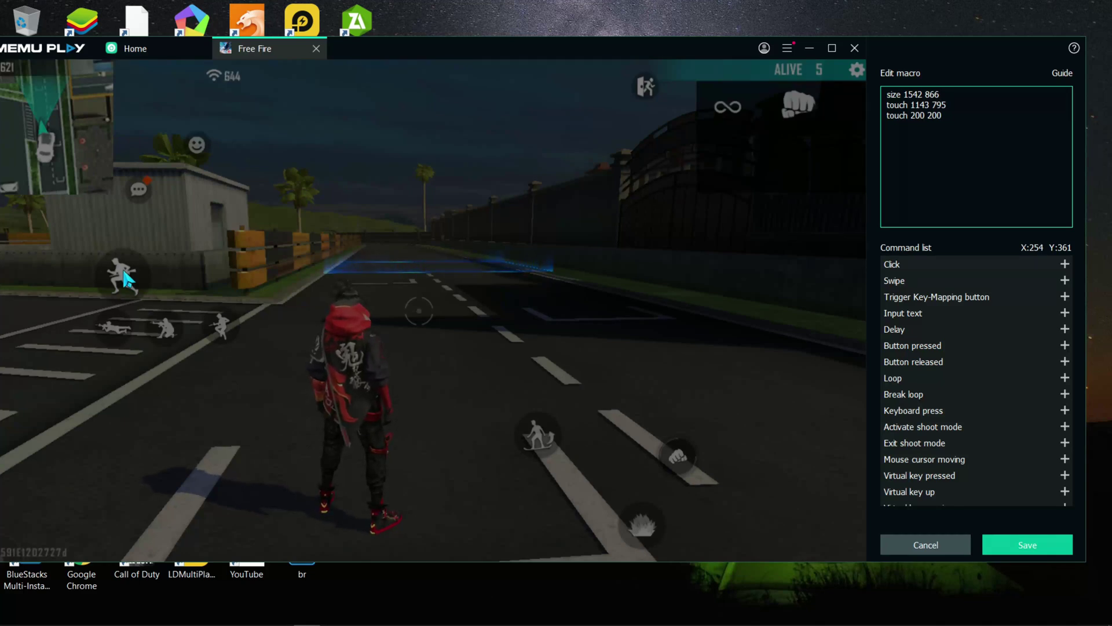
Step: Set the second touch command's coordinates to 254 361, matching the sprint button
key(BackSpace)
key(BackSpace)
key(BackSpace)
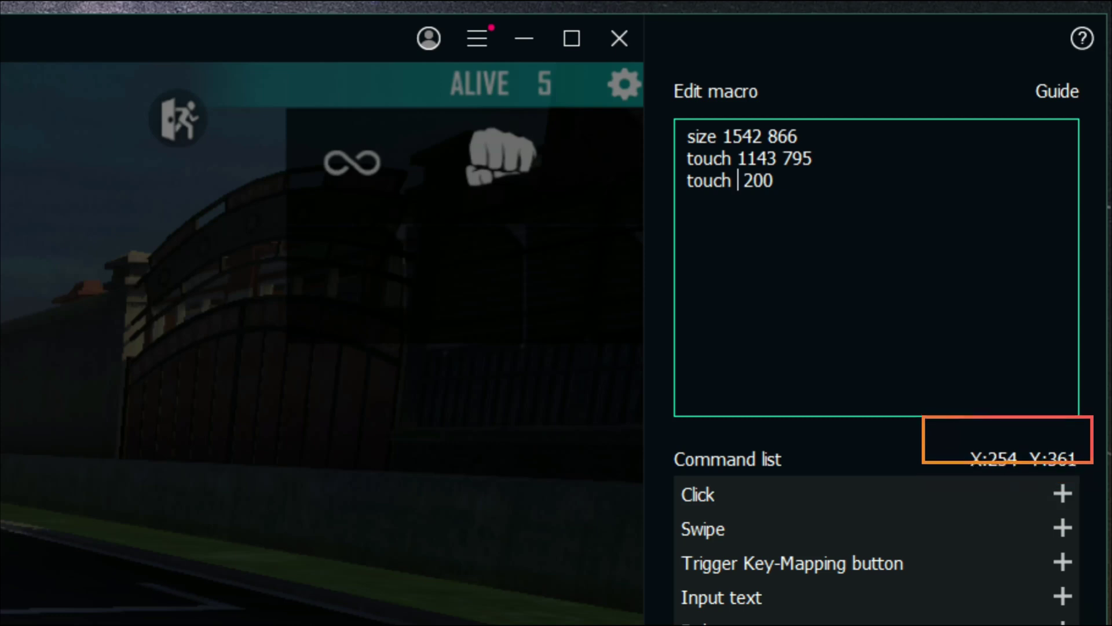
text(254)
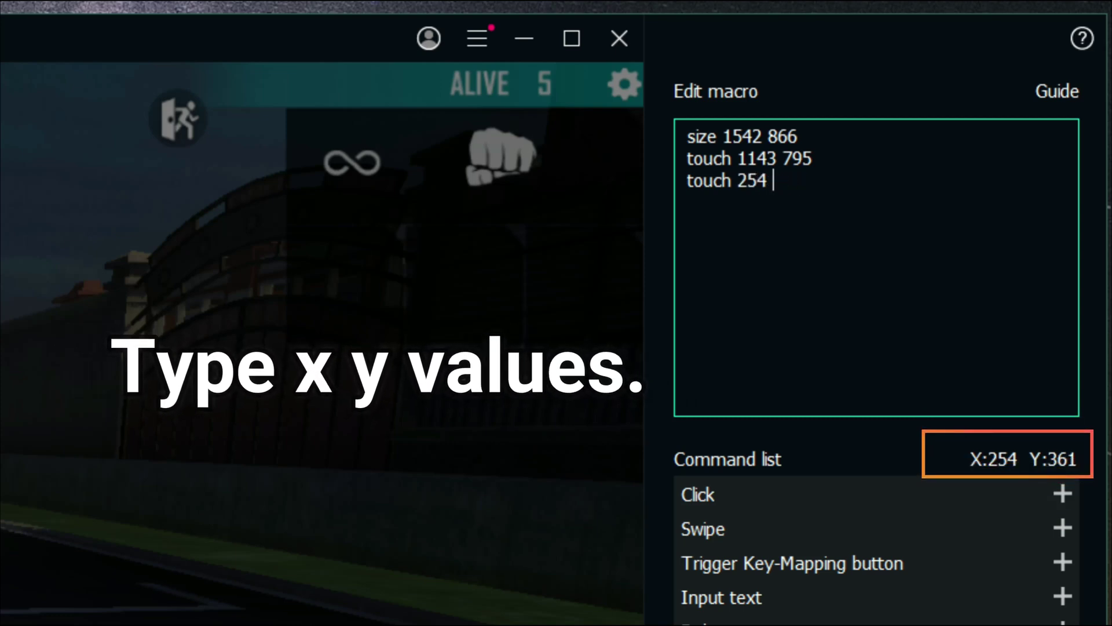
text(361)
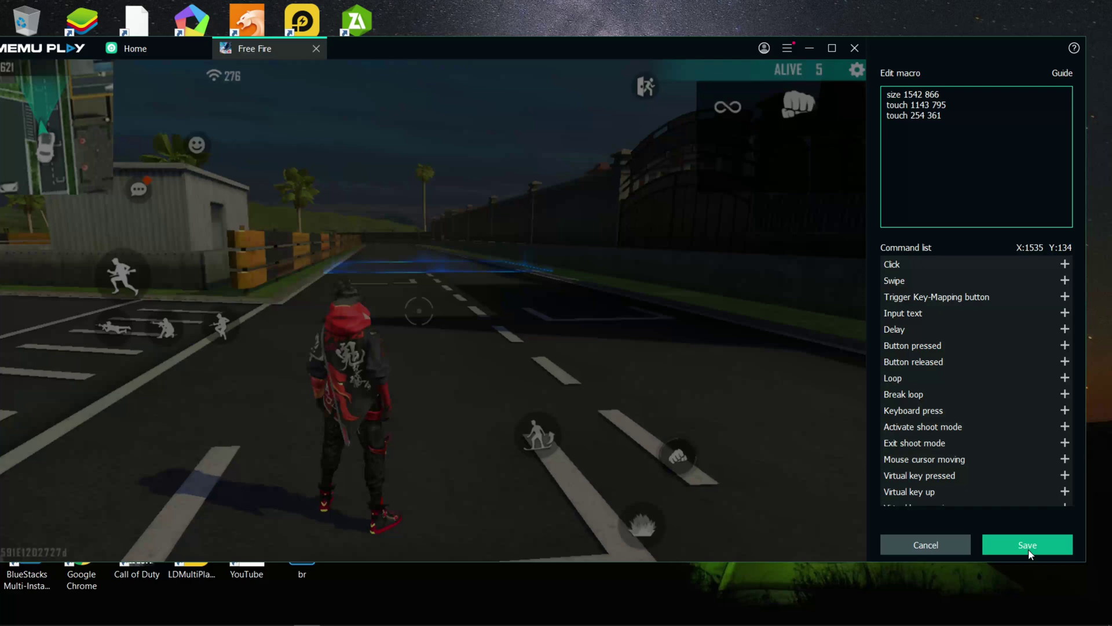
Step: Save the macro and the key mapping, and maximize the emulator window
click(1027, 546)
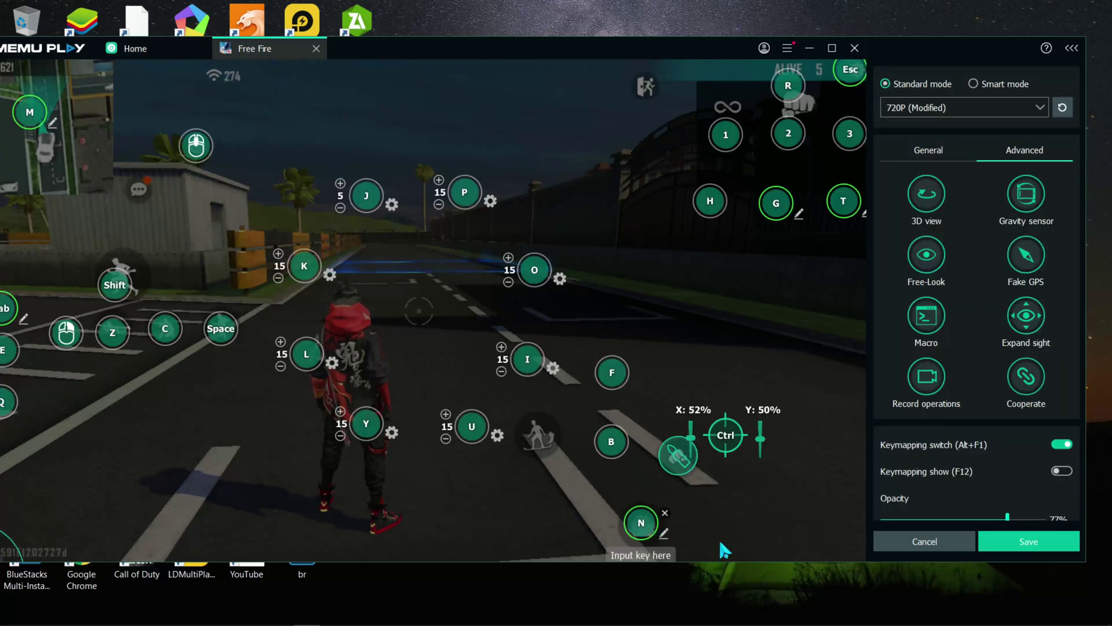
click(1029, 542)
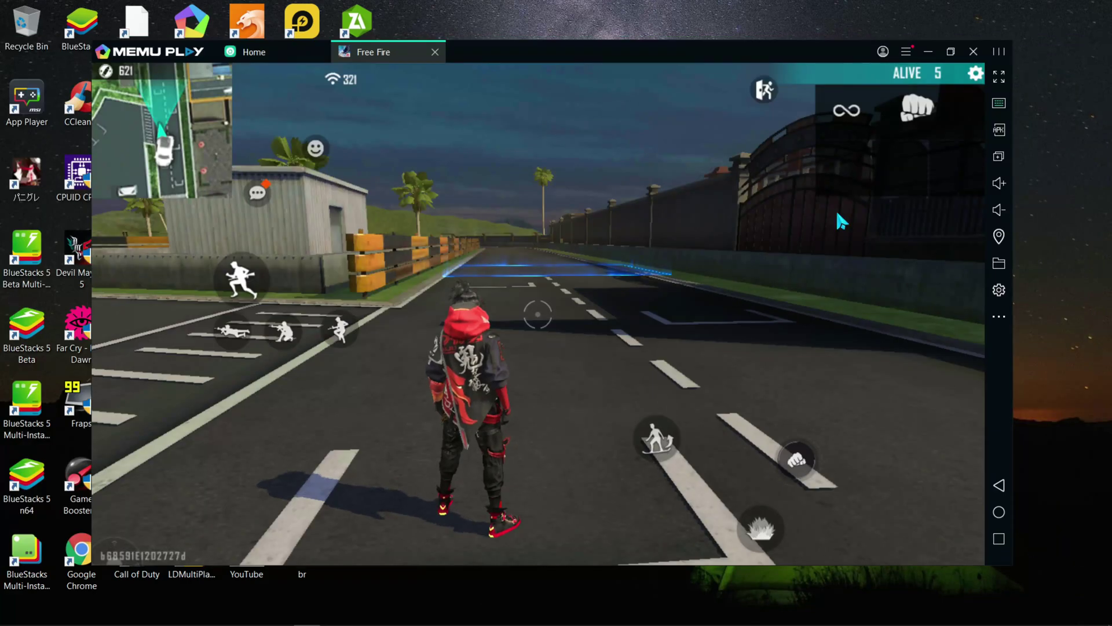
click(950, 56)
click(951, 52)
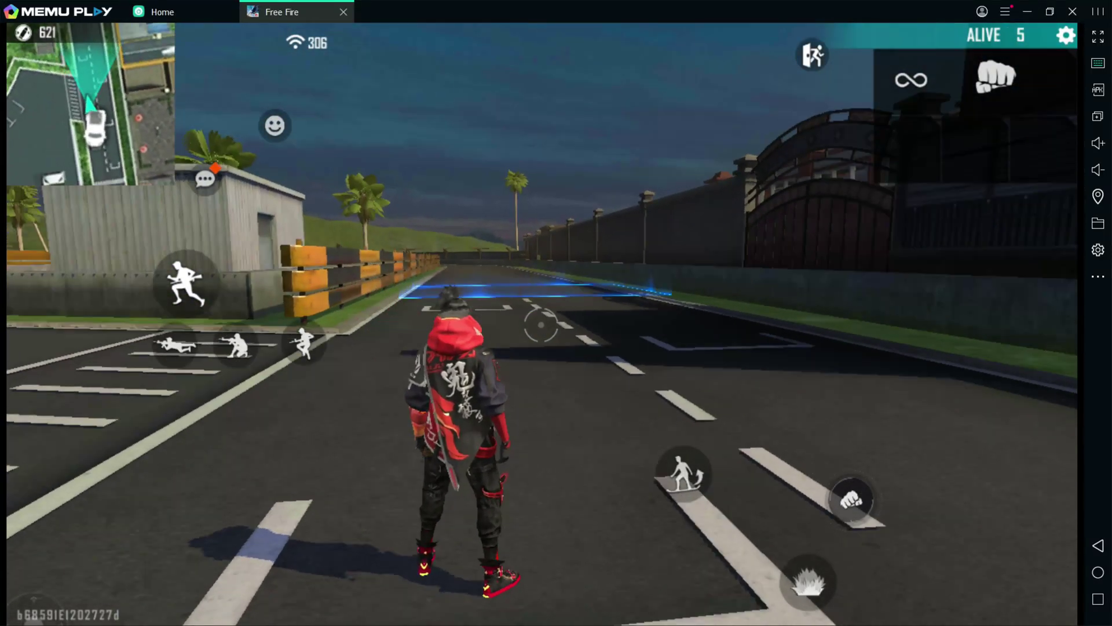
Step: Test the macro in the game by triggering the bush skill and sprinting forward along the road
key(q)
key(w)
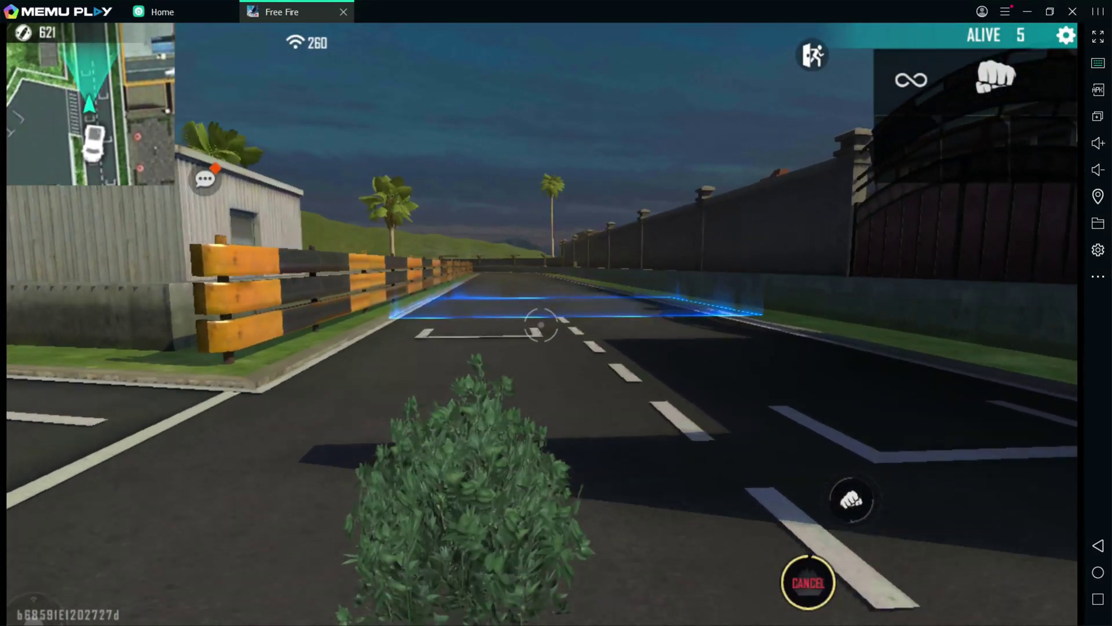
key(w)
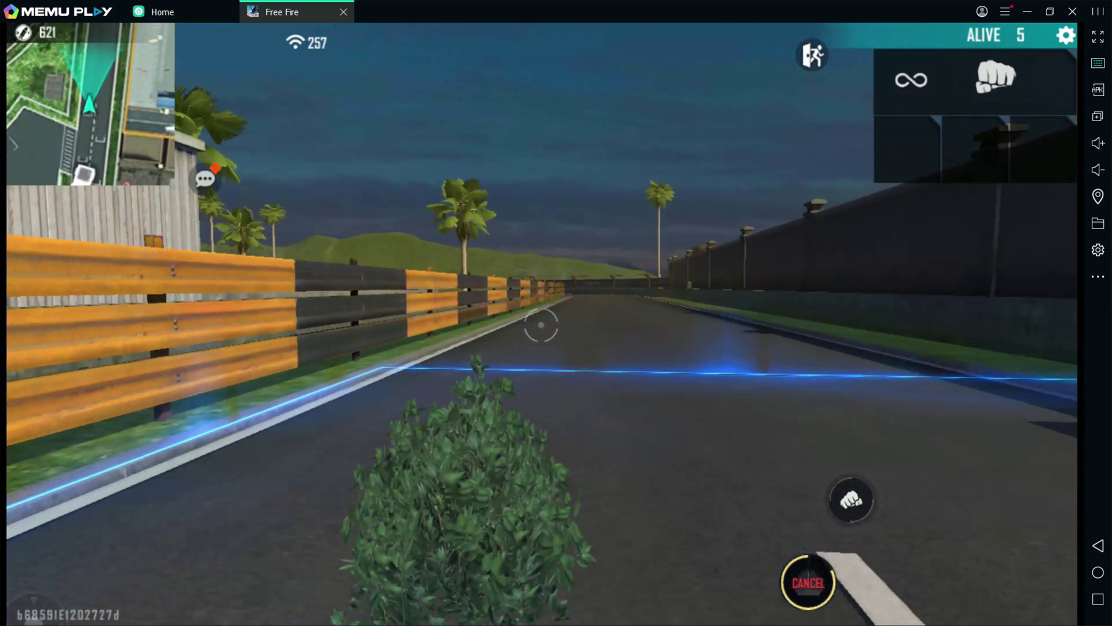
key(w)
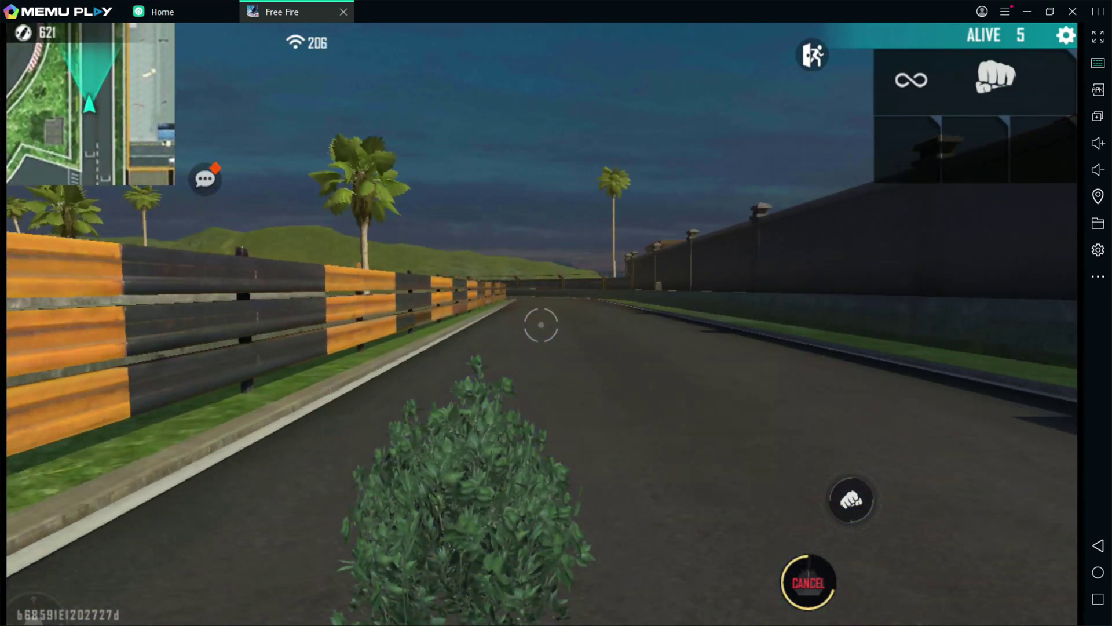
key(w)
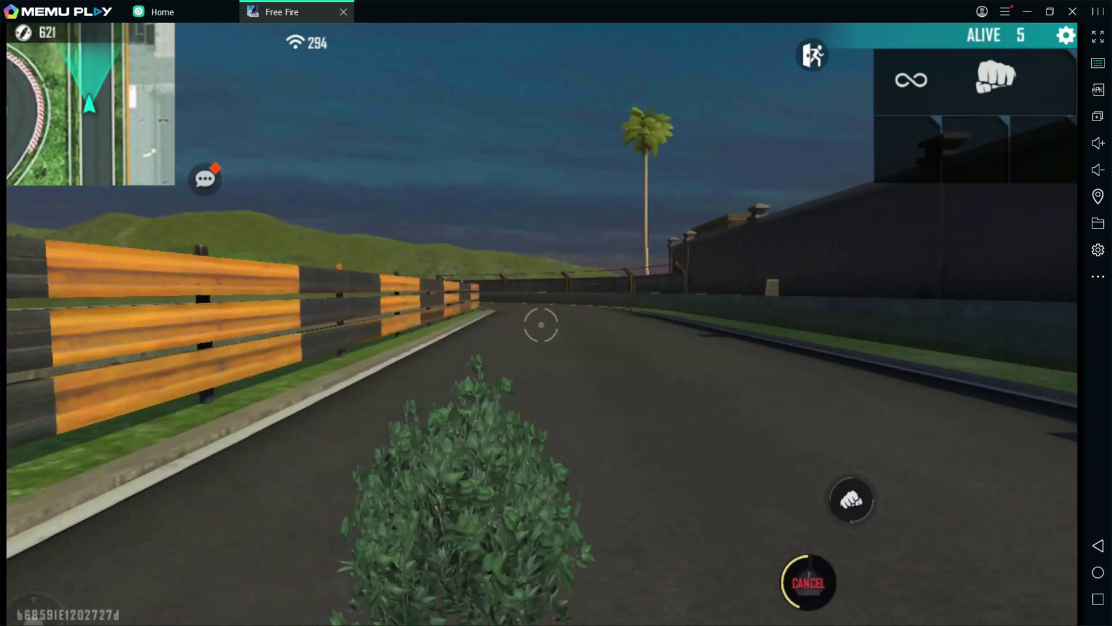
key(w)
key(w)
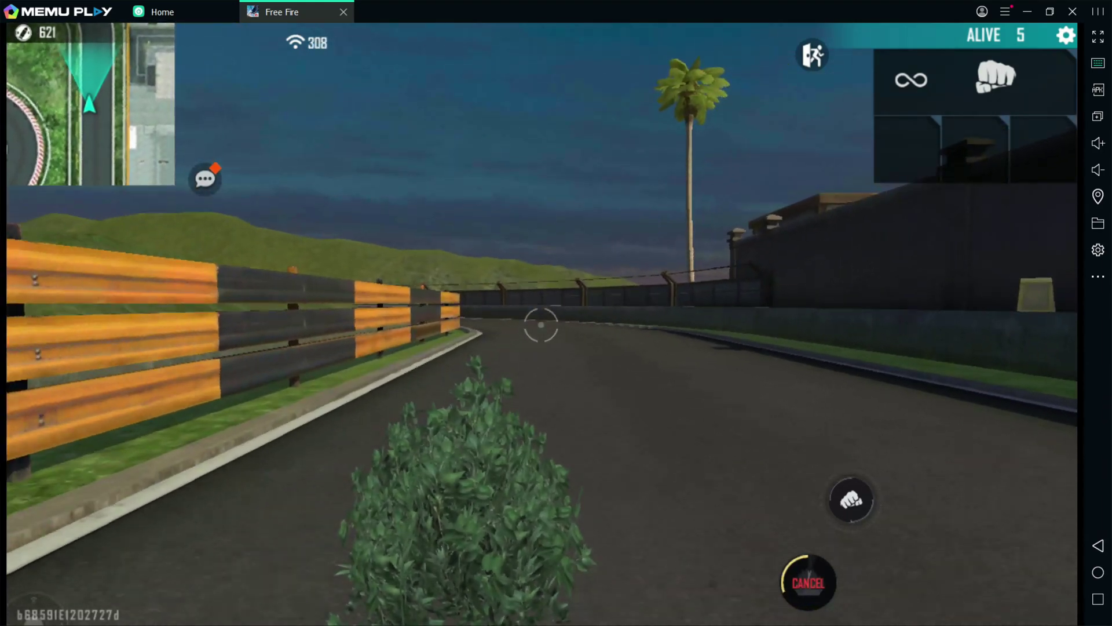
key(w)
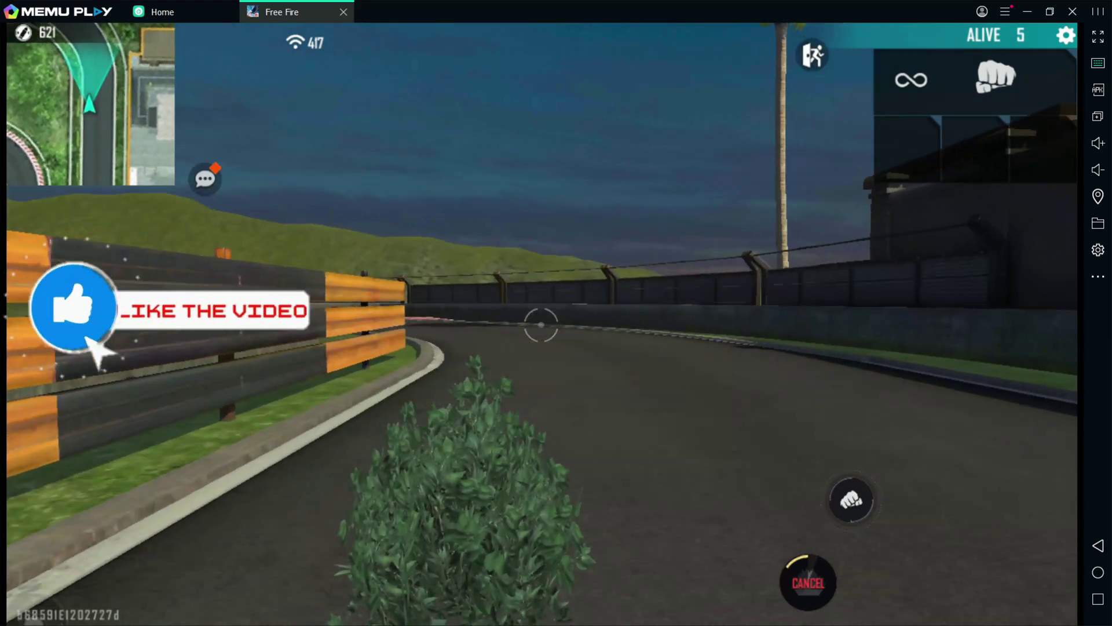
key(w)
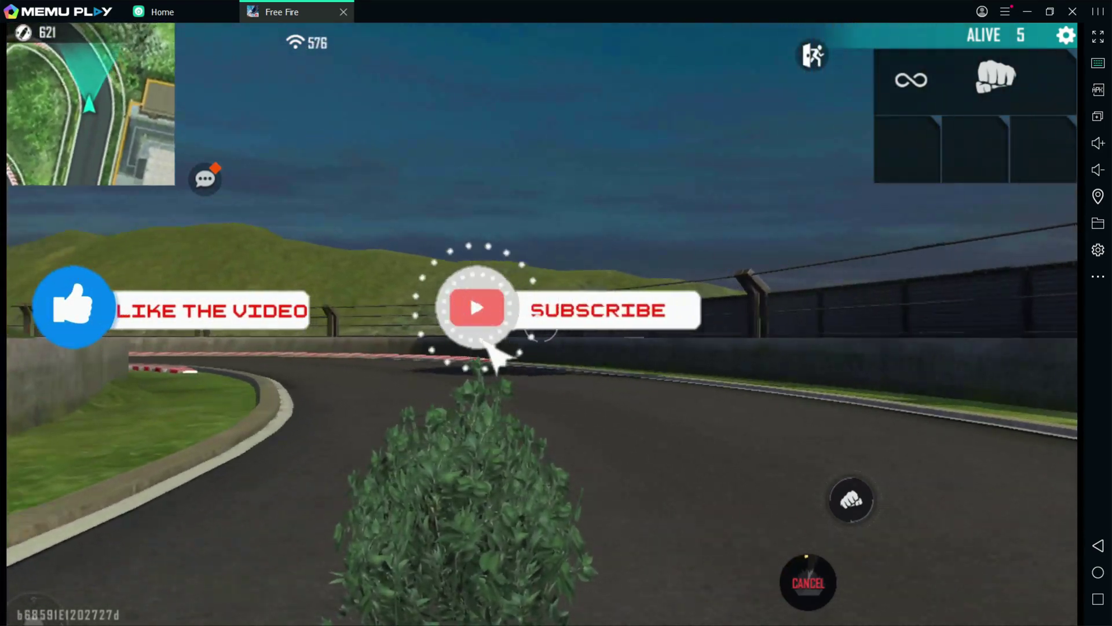
Step: Run the character around the road bend without the bush disguise and turn it back around
key(d)
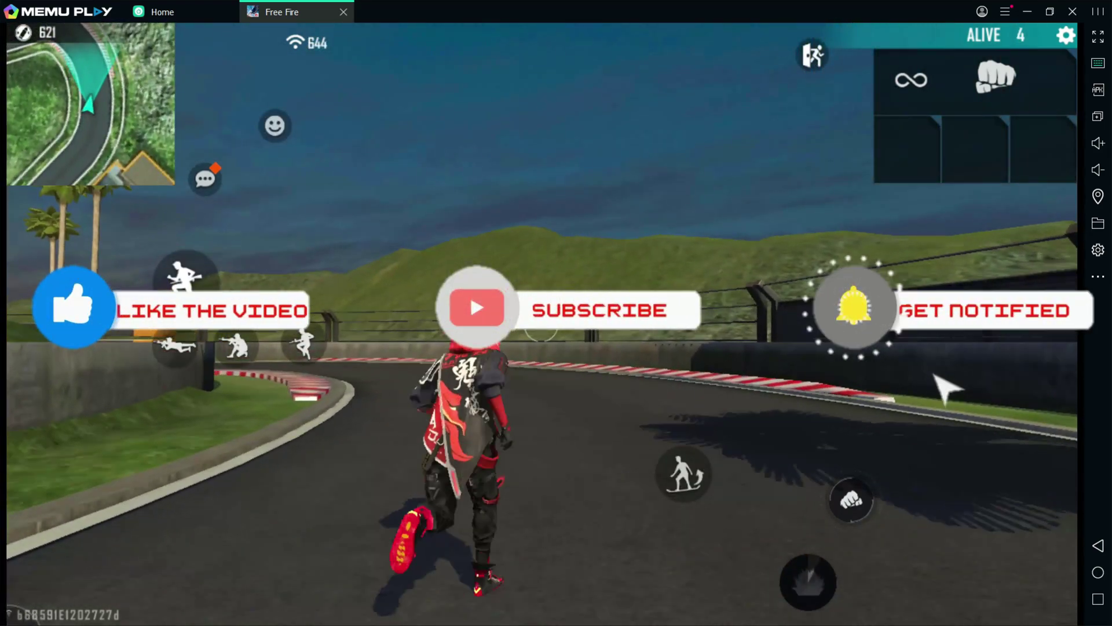
key(w)
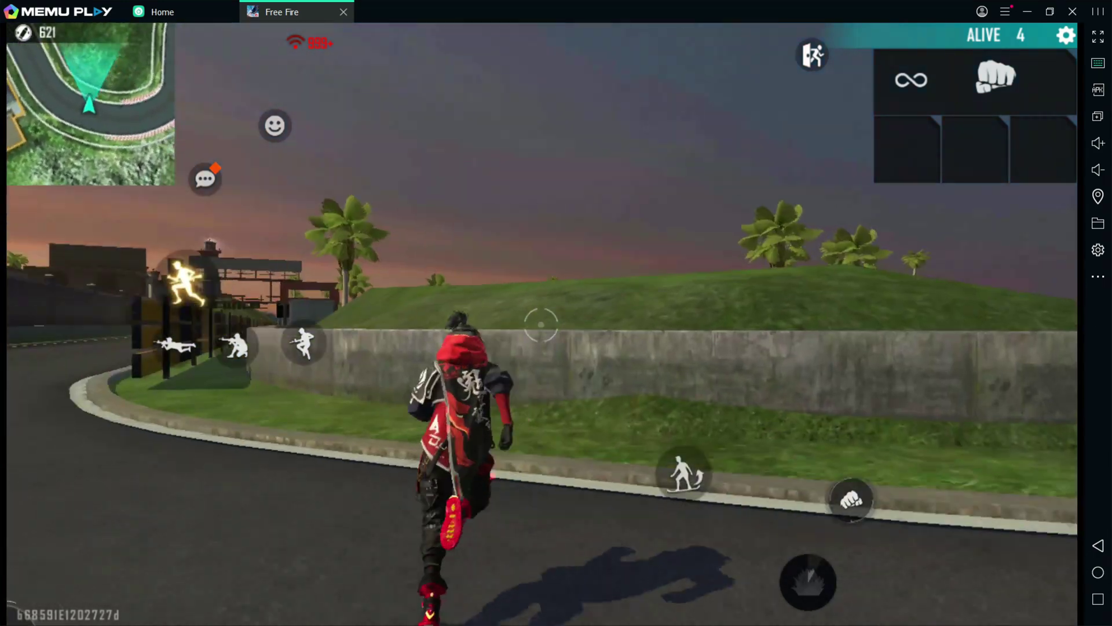
key(s)
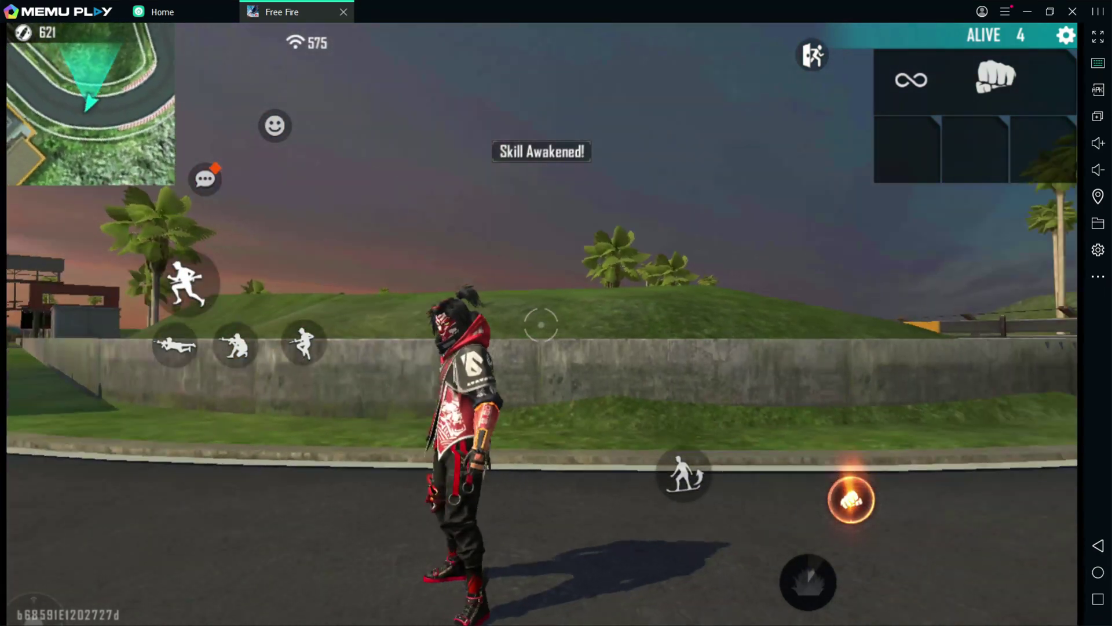
key(c)
key(c)
key(w)
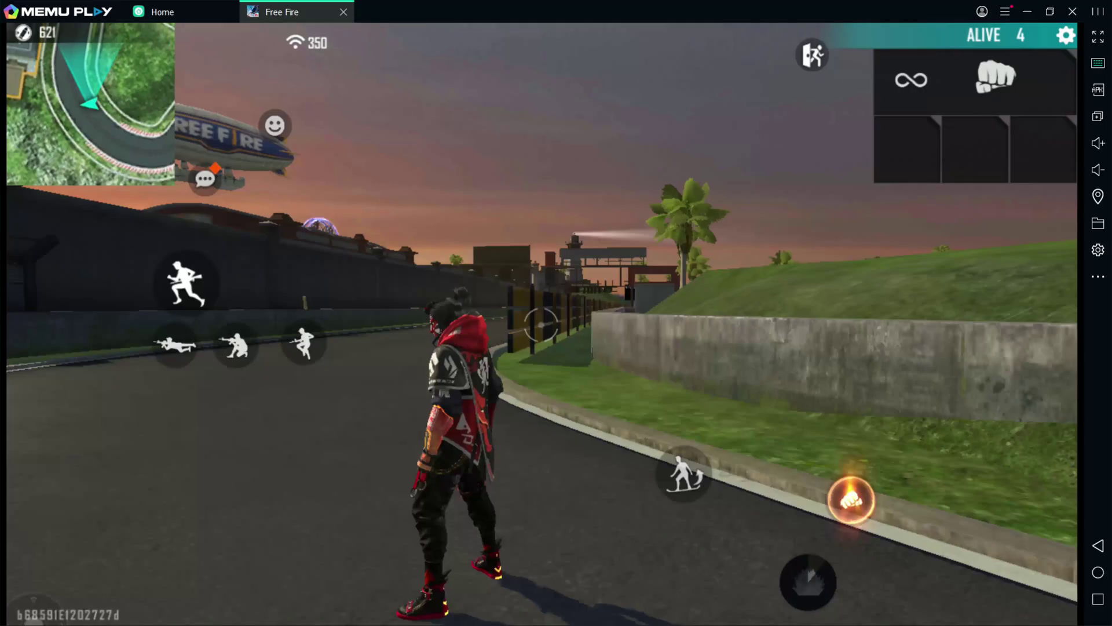